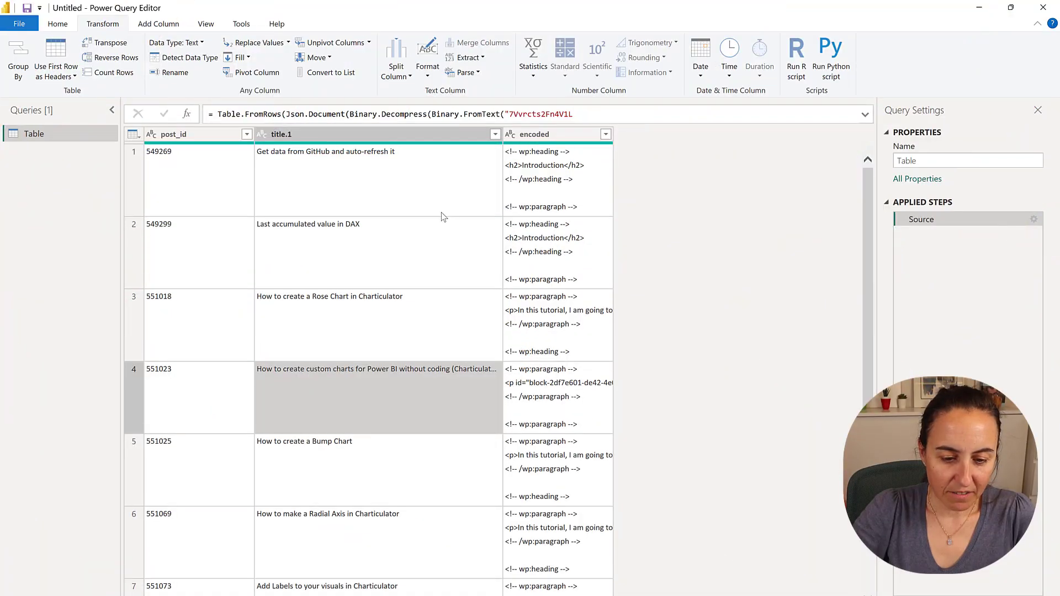
Step: Preview row 1's post_id, title.1 and encoded HTML, resizing the preview pane to read the markup
left_click(199, 162)
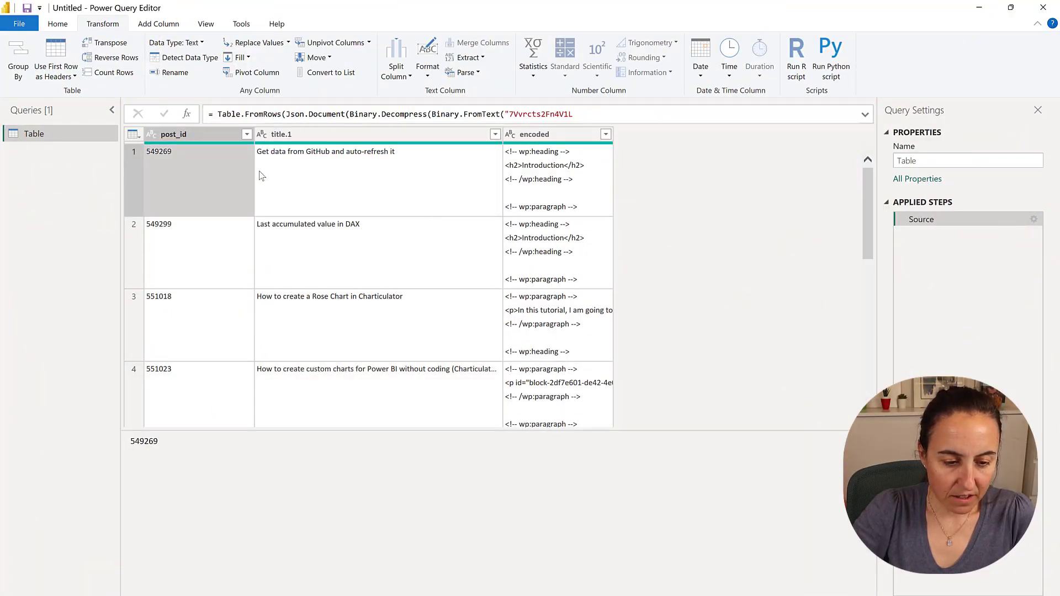
left_click(410, 177)
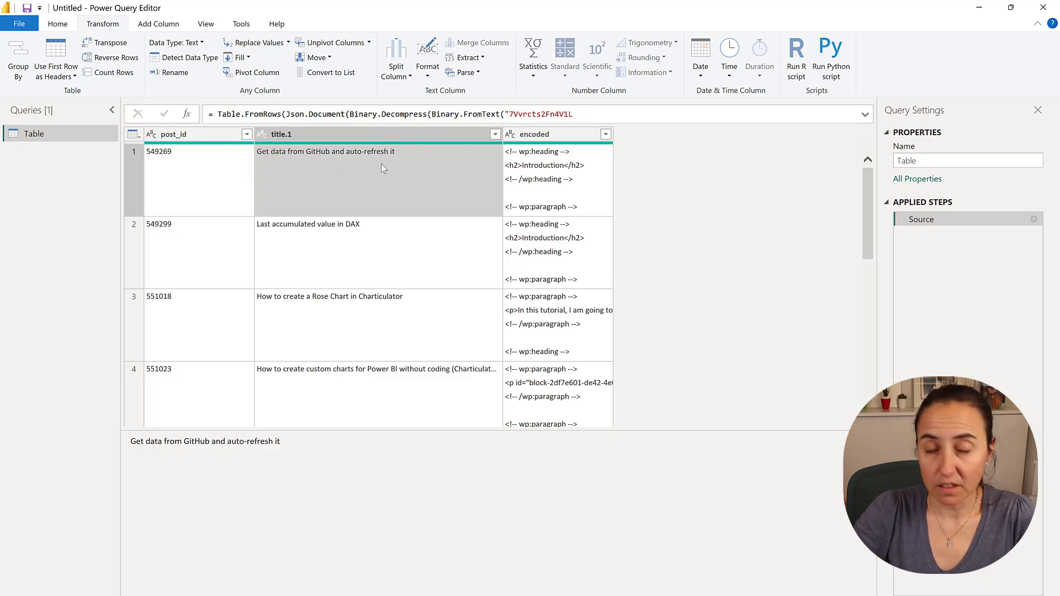
left_click(557, 172)
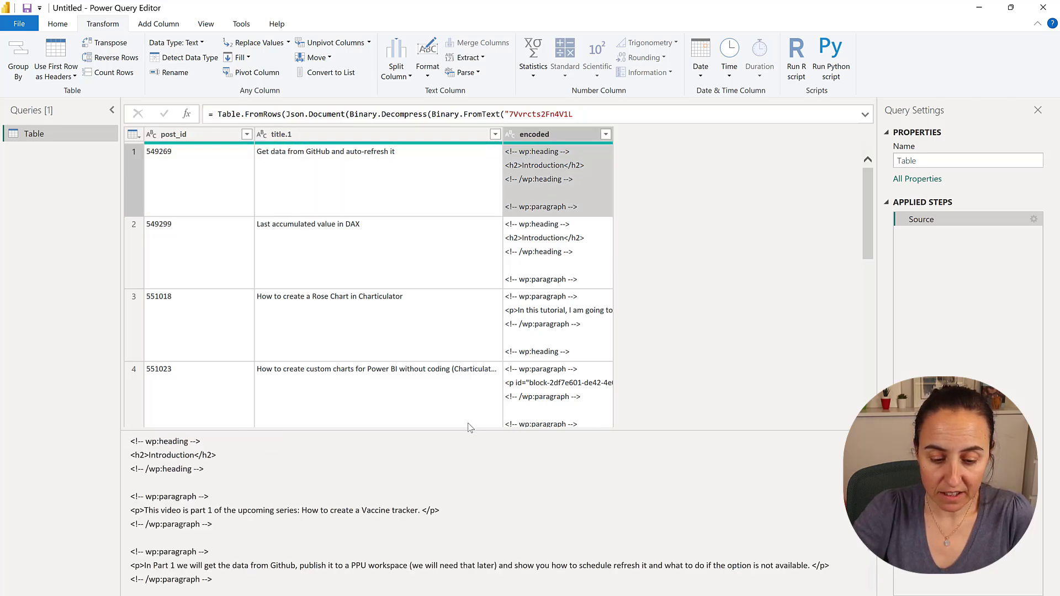
left_click_drag(468, 431, 463, 363)
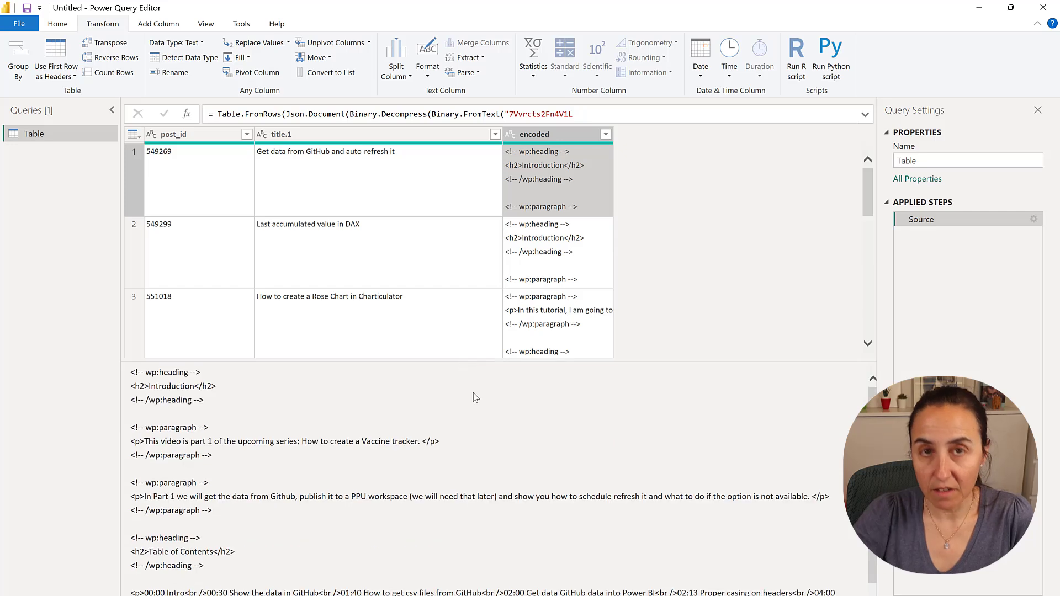
left_click_drag(145, 372, 361, 459)
left_click(326, 417)
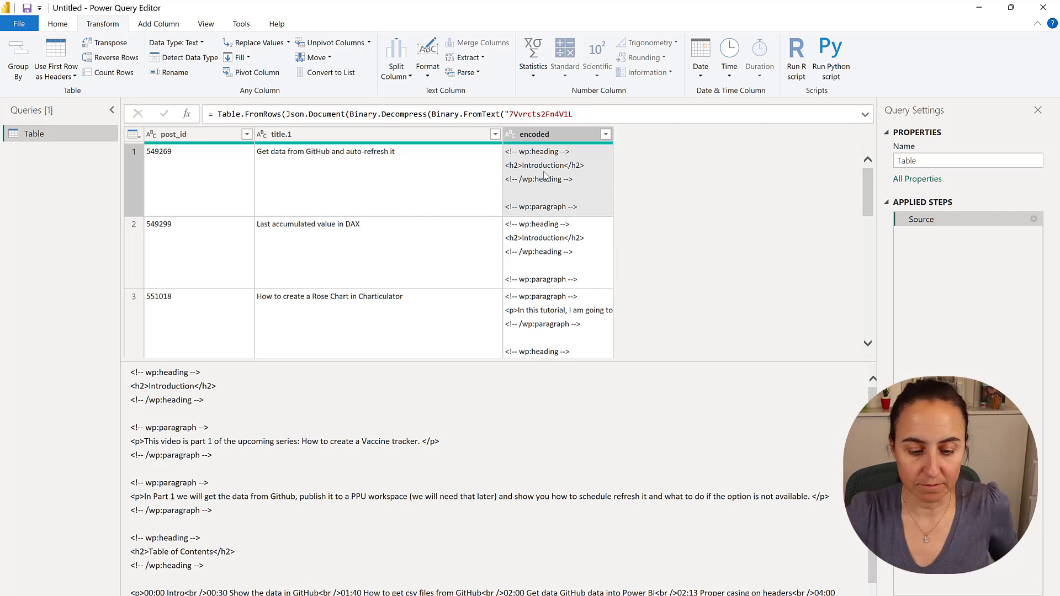
left_click_drag(419, 362, 421, 442)
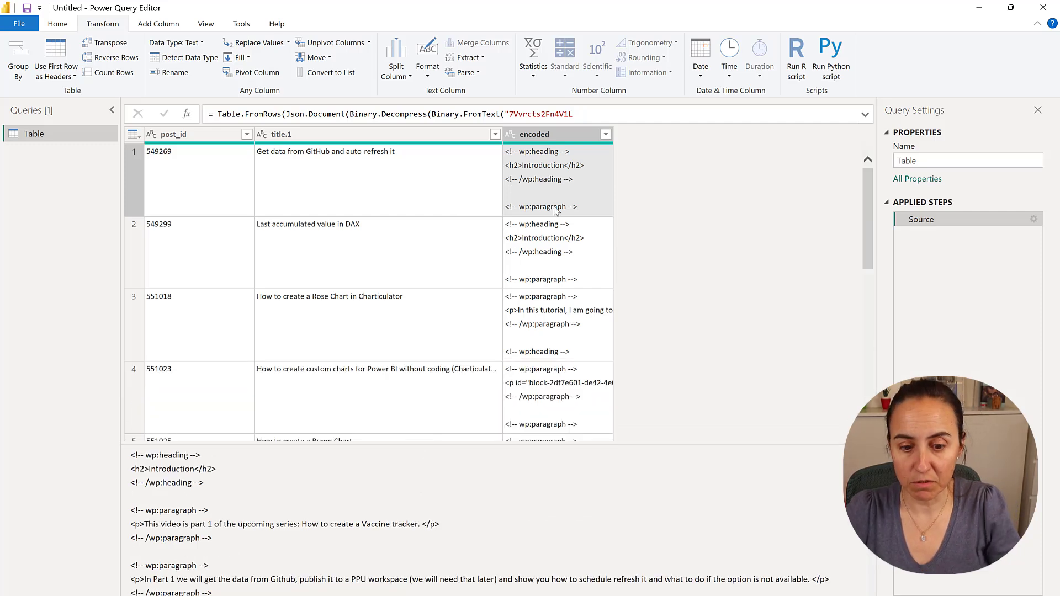
Step: Add a Custom column with the formula Web.Page([encoded])
left_click(167, 27)
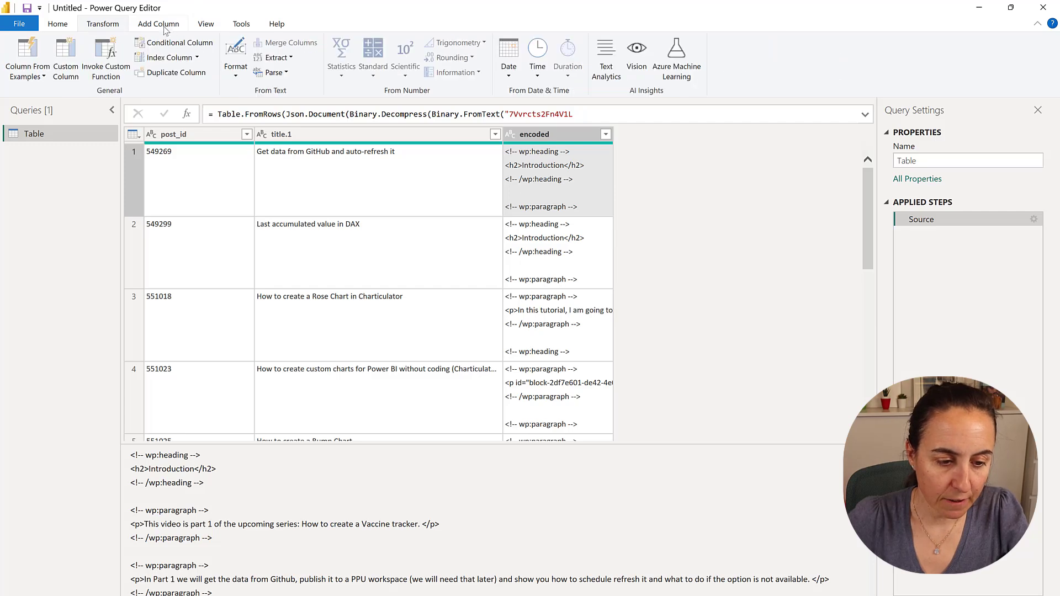
left_click(66, 56)
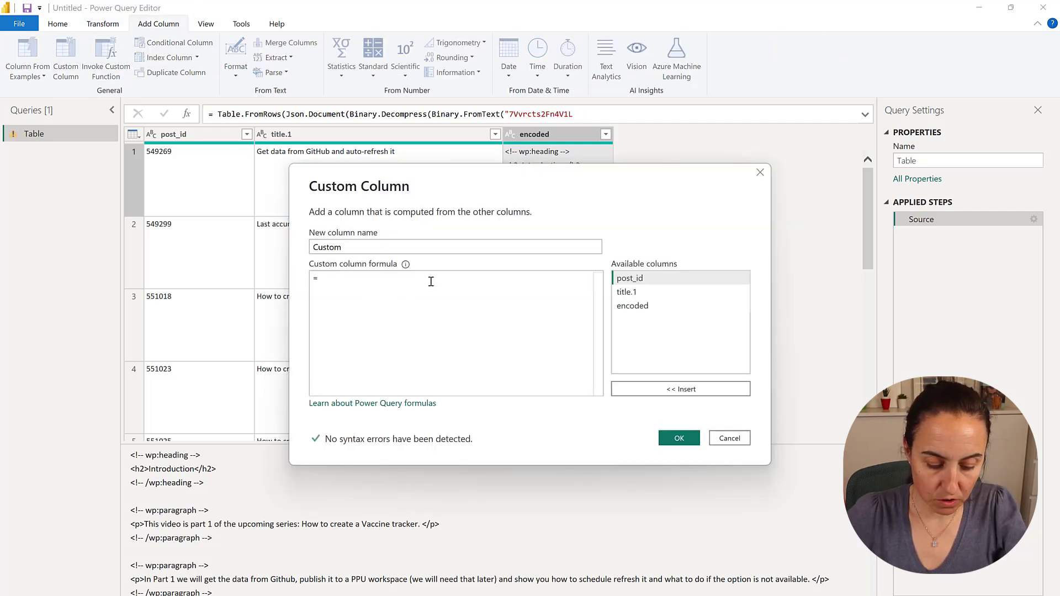
type("Web.Page")
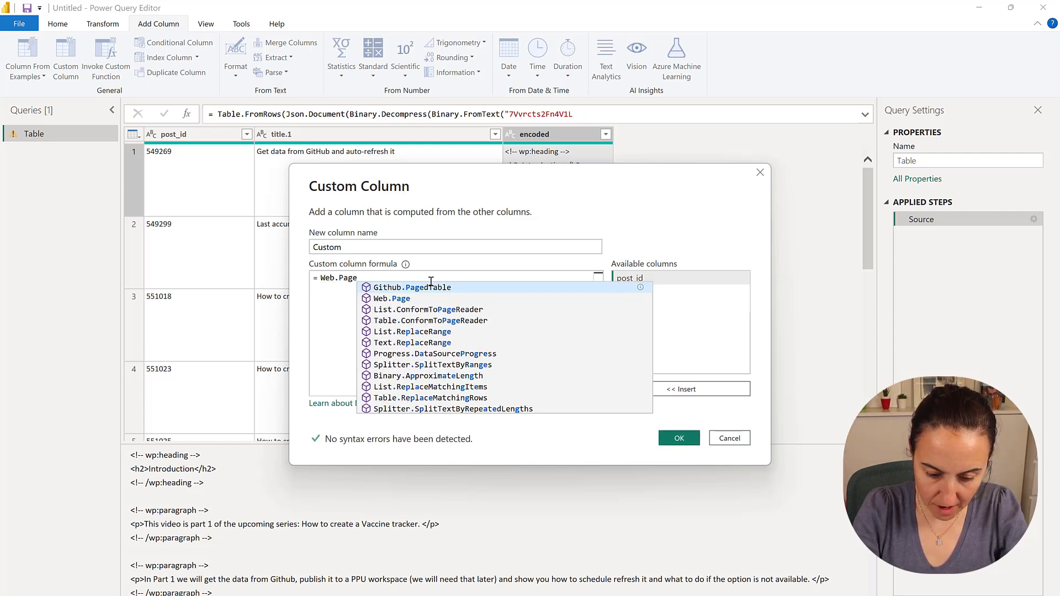
type("(")
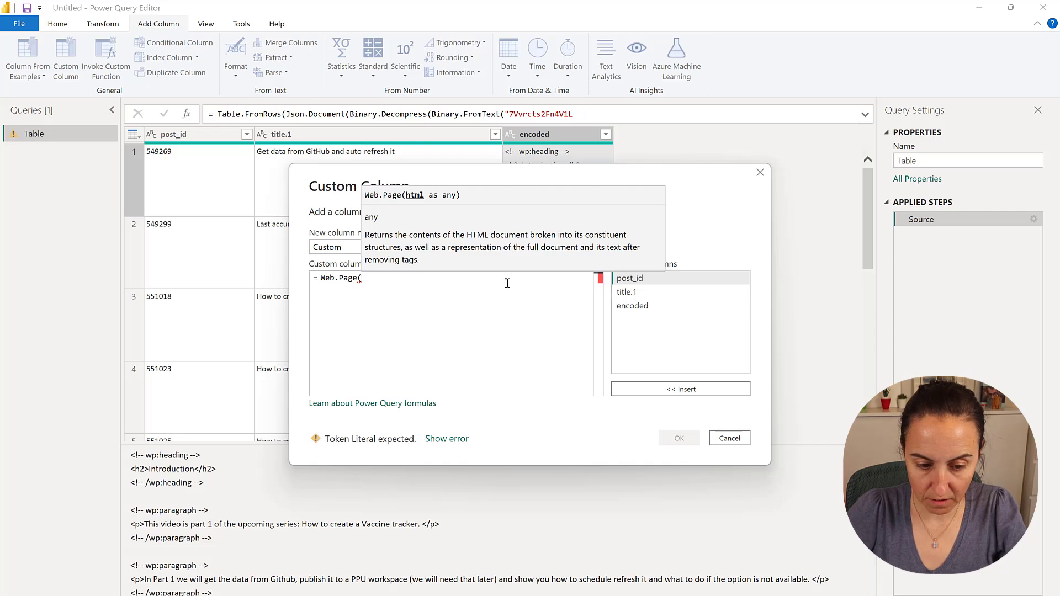
left_click(651, 309)
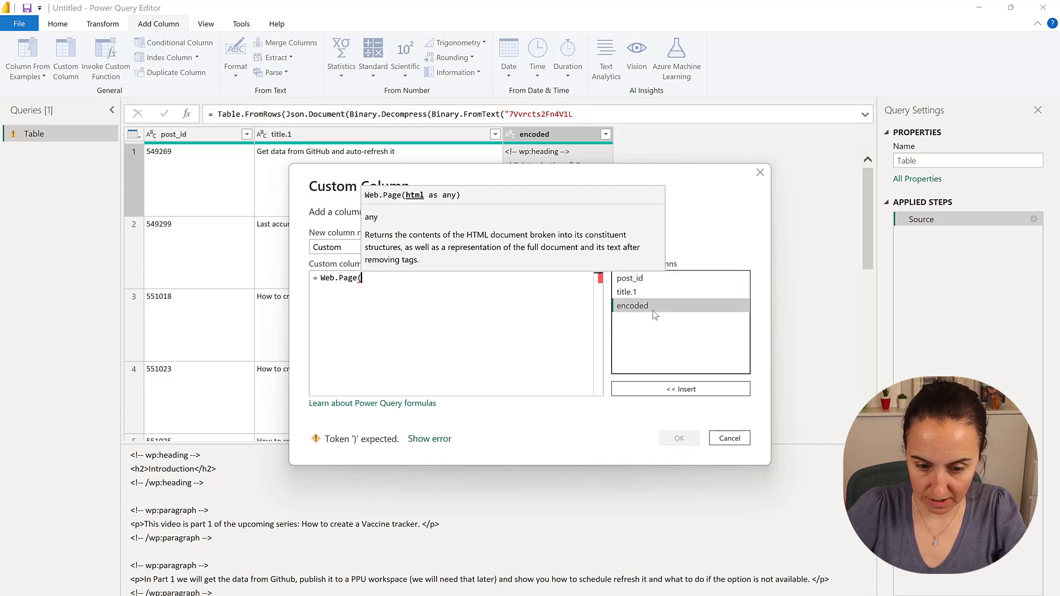
double_click(632, 306)
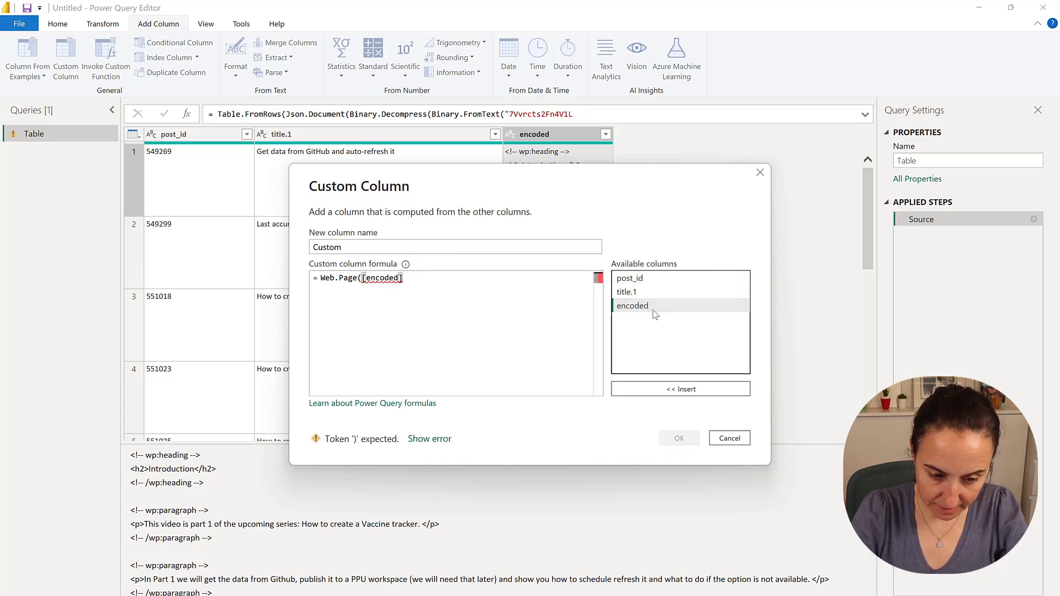
type(")")
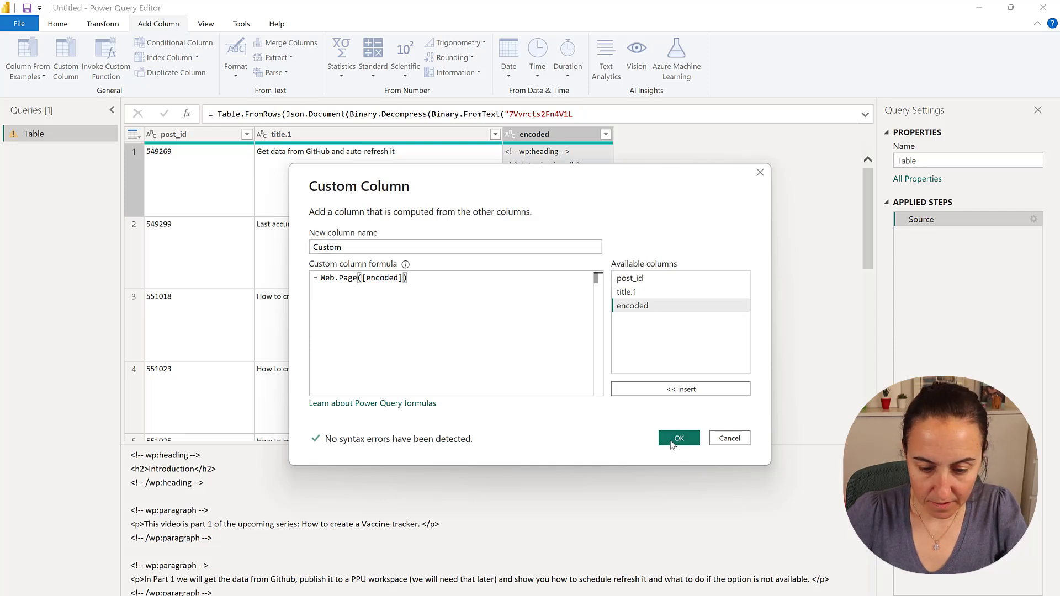
left_click(678, 438)
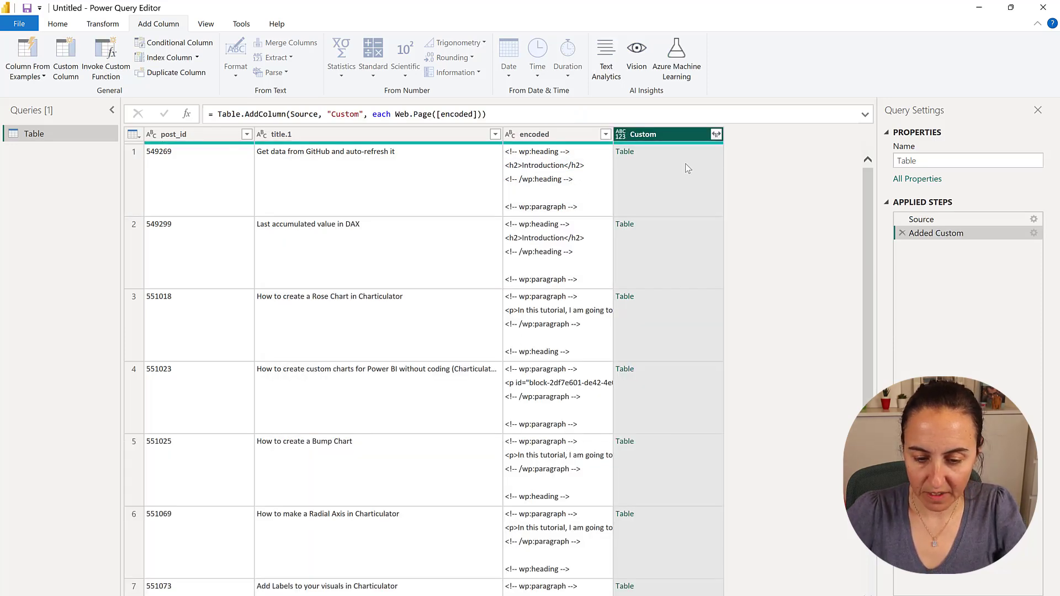
Step: Expand the Custom column's parsed tables into the Data column only
left_click(687, 169)
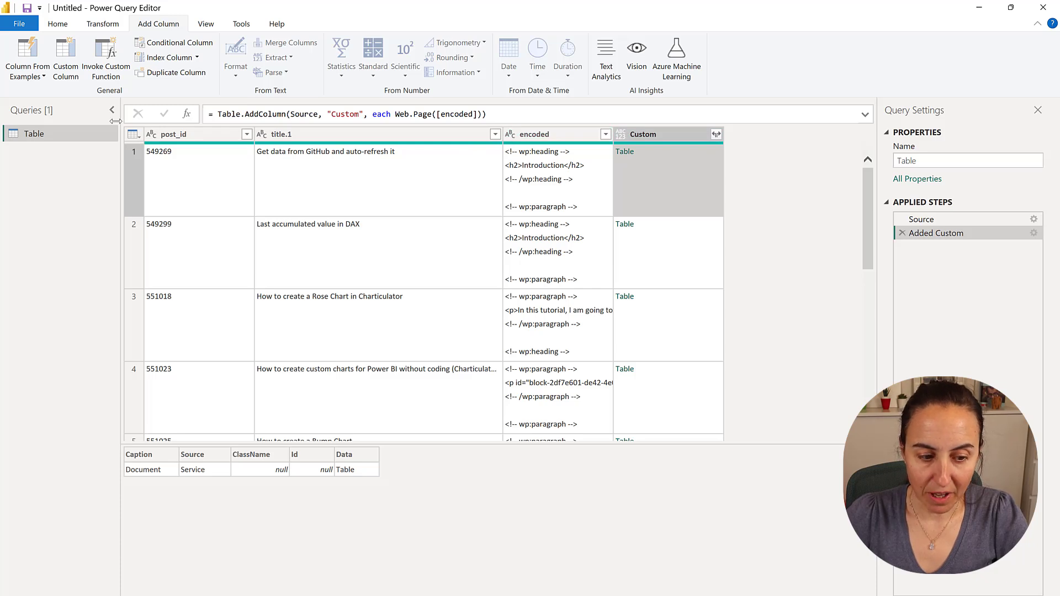
left_click(716, 134)
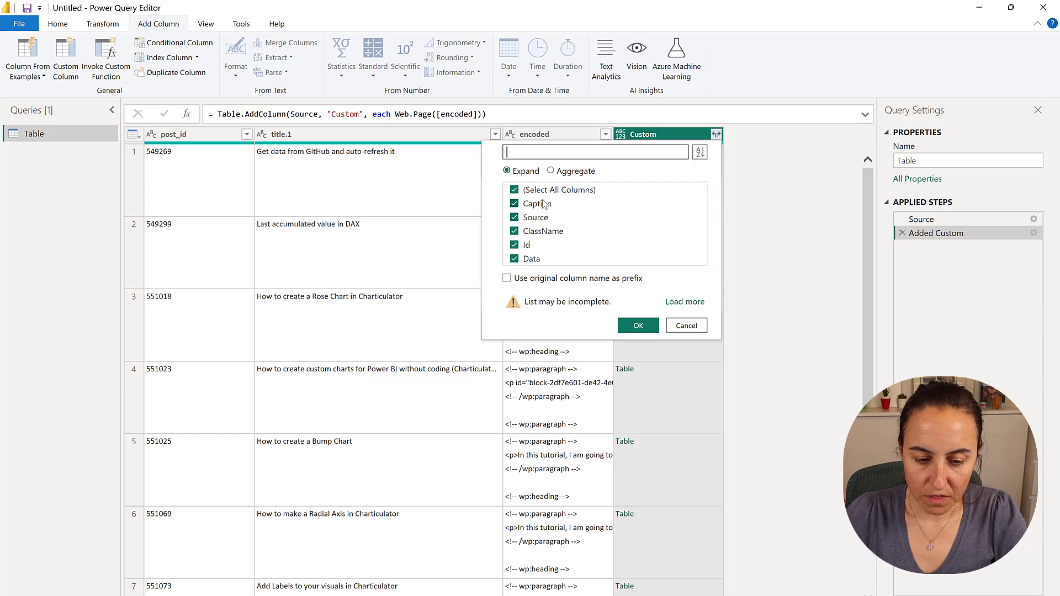
left_click(552, 191)
left_click(532, 259)
left_click(634, 330)
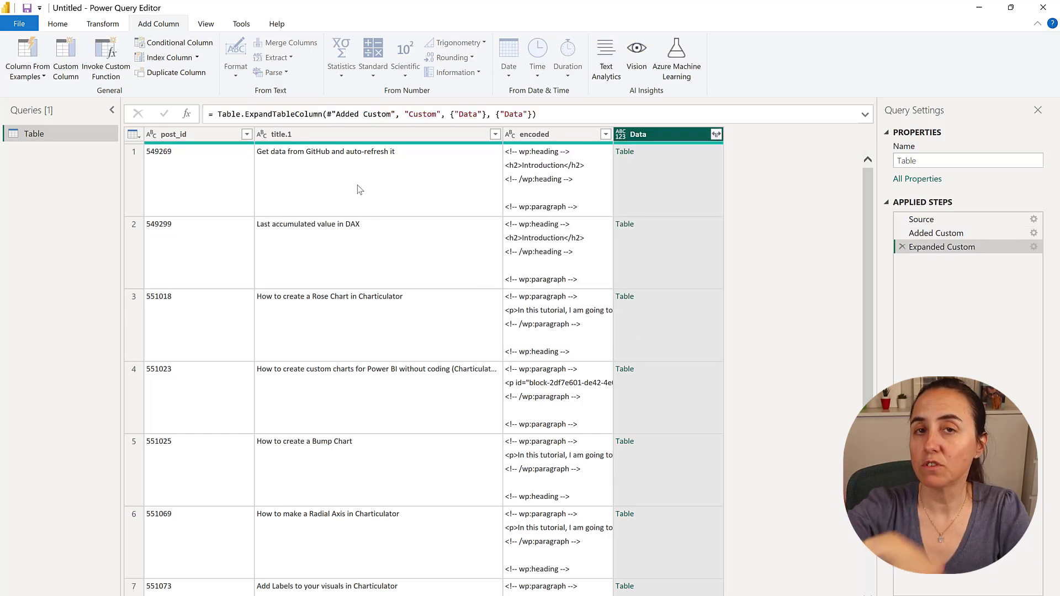
Step: Expand Data into Kind, Name, Children and Text, then expand Children further
left_click(716, 134)
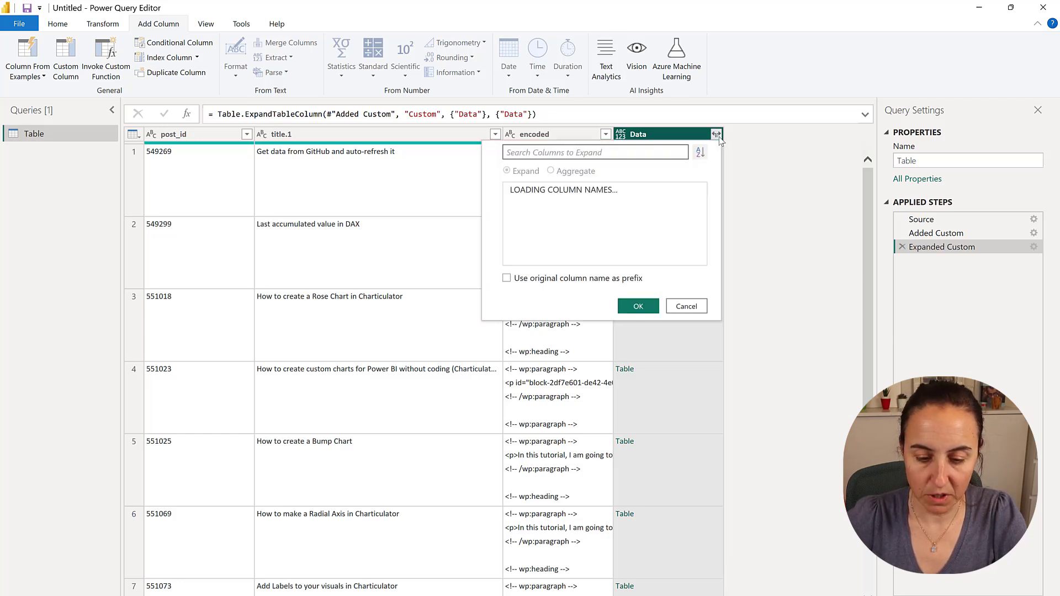
left_click(637, 312)
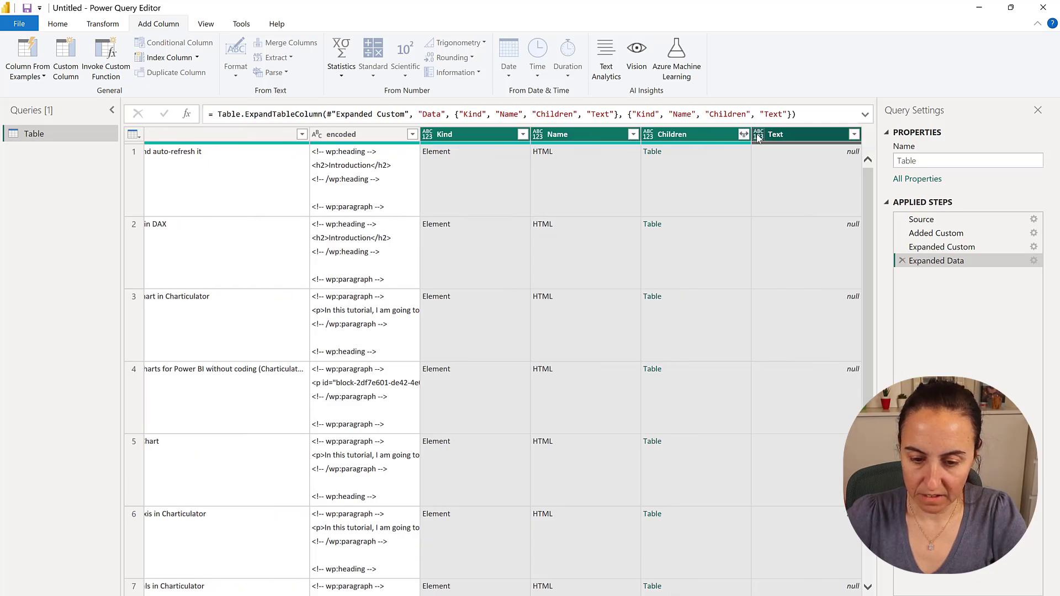
left_click(744, 134)
left_click(667, 309)
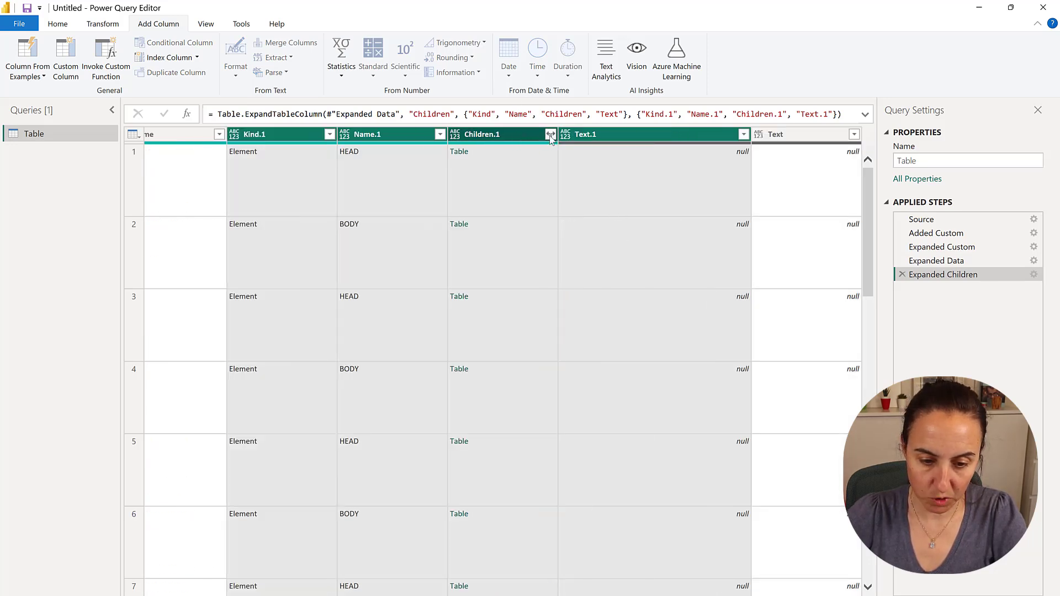
Step: Keep expanding the nested Children.1 and Children tables down to Kind.4, Name.4 and Text.4
left_click(550, 134)
left_click(473, 310)
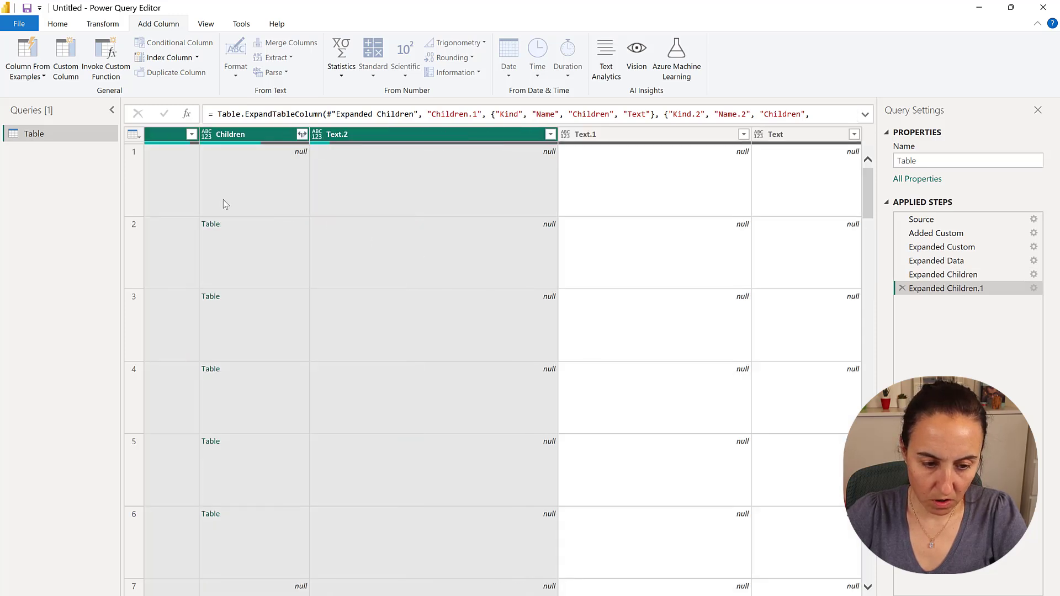
left_click(302, 134)
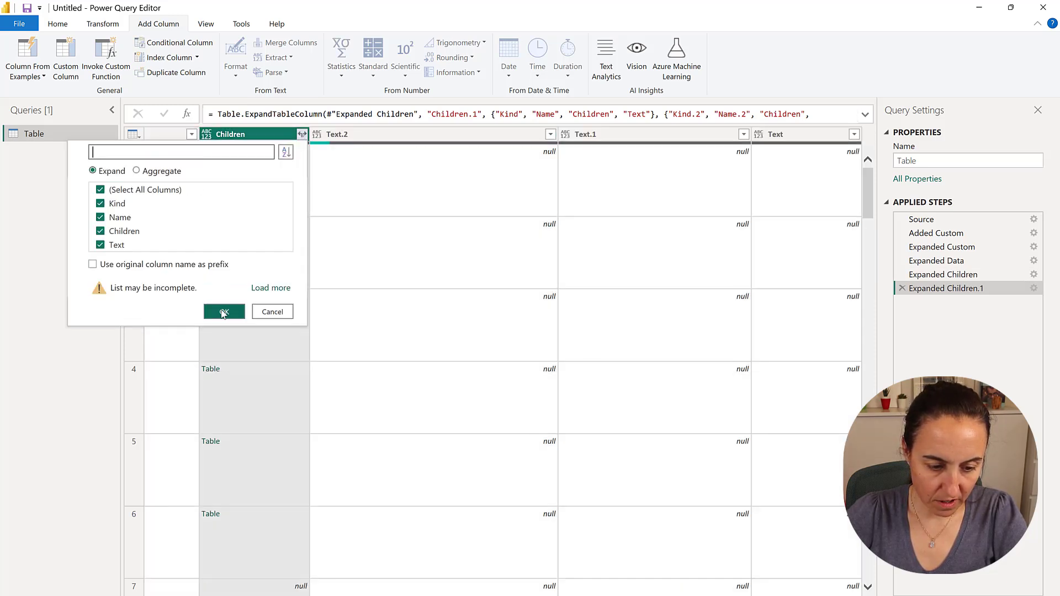
left_click(226, 312)
left_click(522, 135)
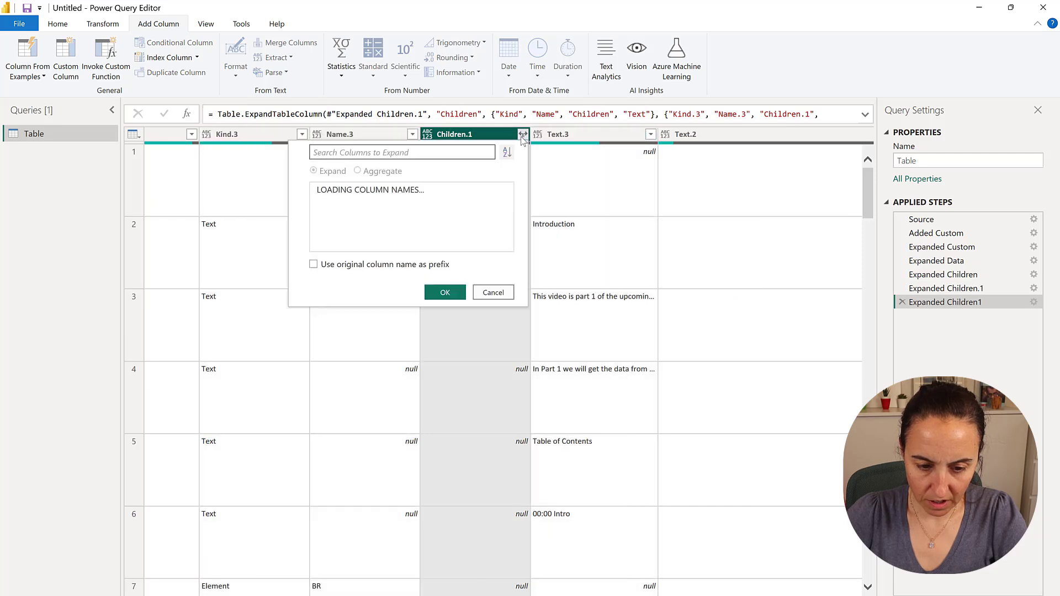
left_click(445, 312)
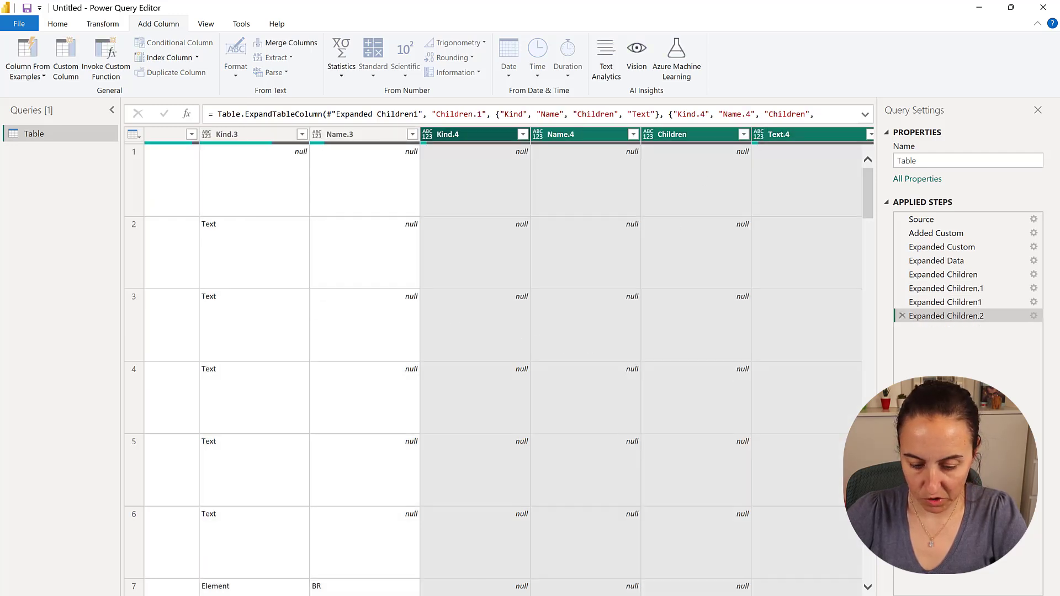
Step: Filter the Name.1 column to BODY only, excluding HEAD rows
scroll(508, 359, "right", 3)
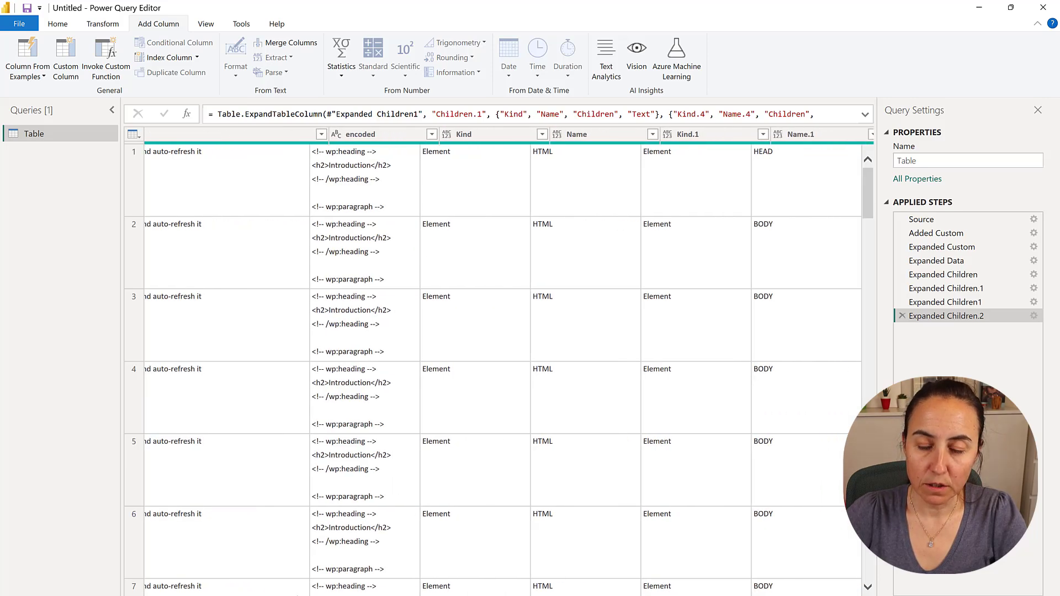
scroll(303, 582, "right", 1)
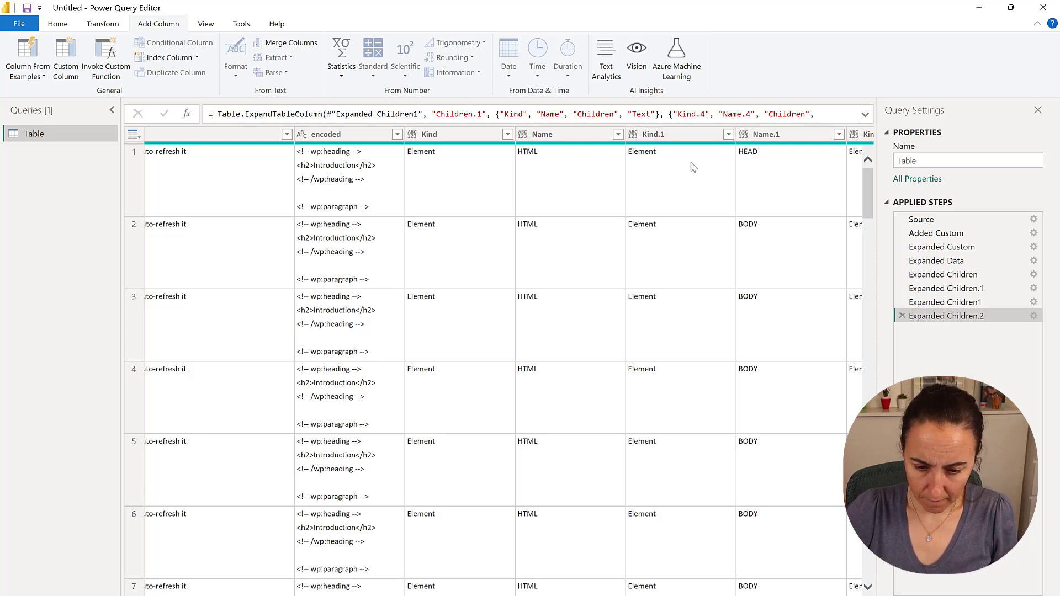
left_click(838, 136)
left_click(839, 134)
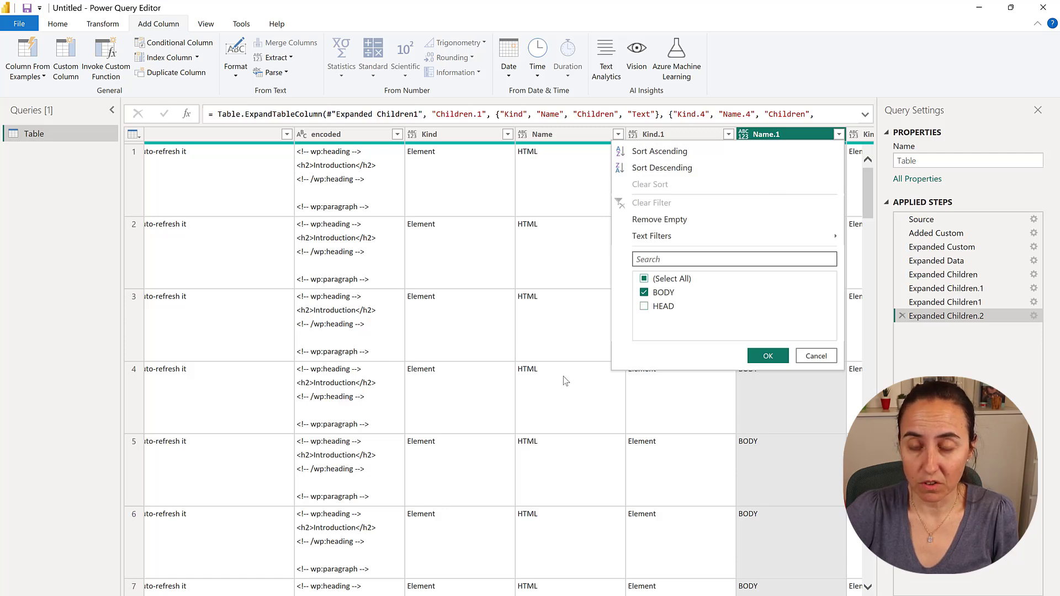
left_click(782, 361)
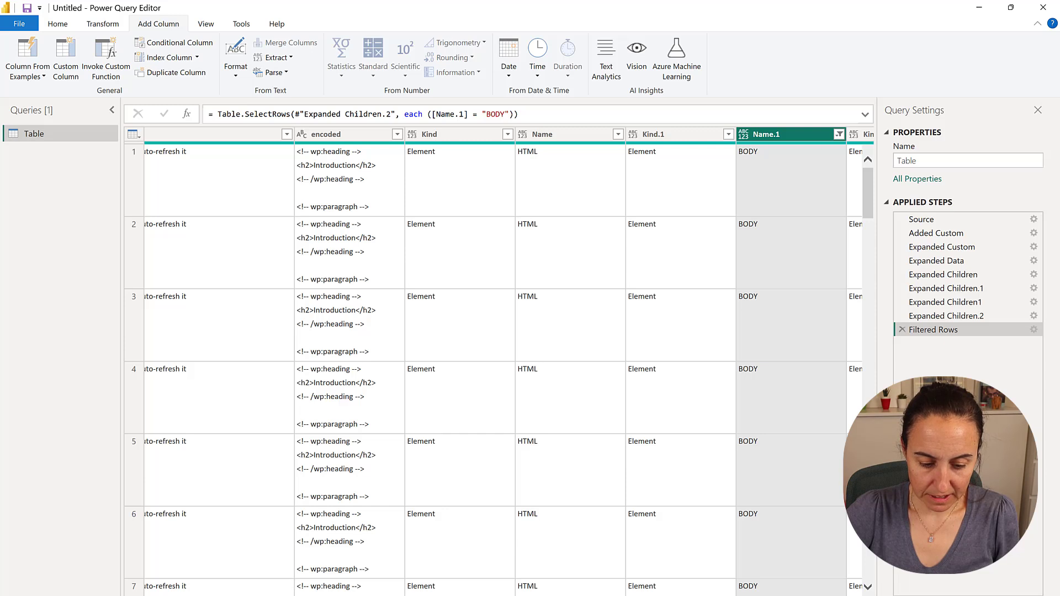
Step: Scroll across the wide table to locate the Text.3 column
scroll(497, 358, "right", 10)
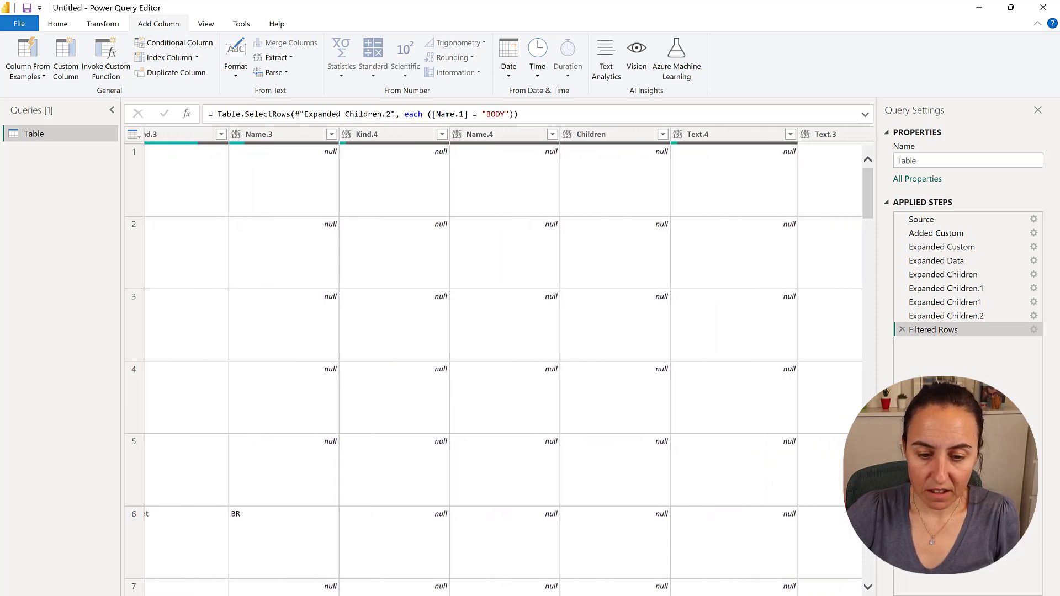
scroll(497, 358, "right", 2)
scroll(496, 359, "right", 5)
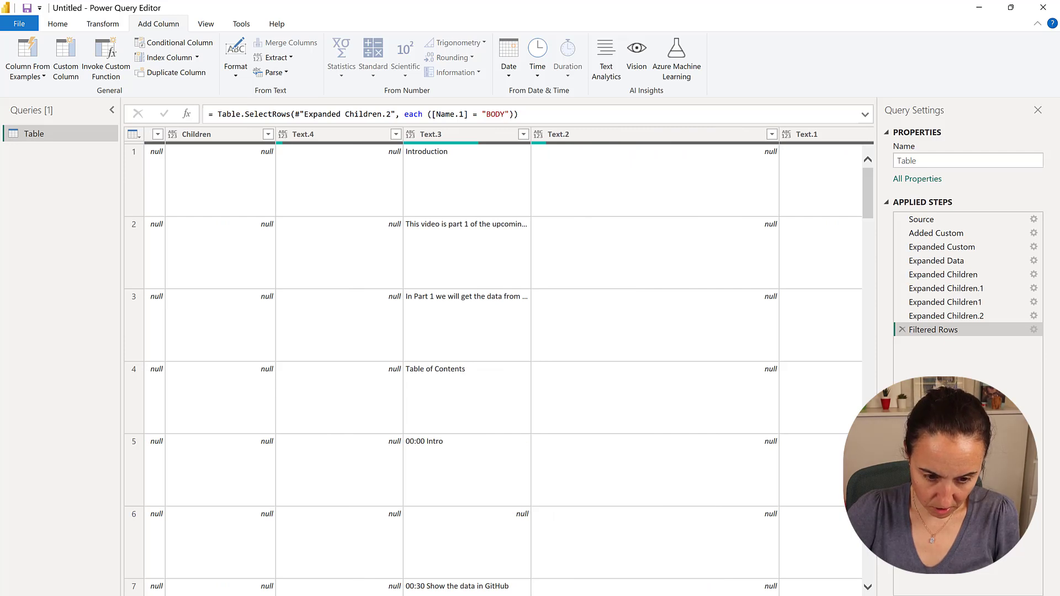
scroll(497, 358, "right", 3)
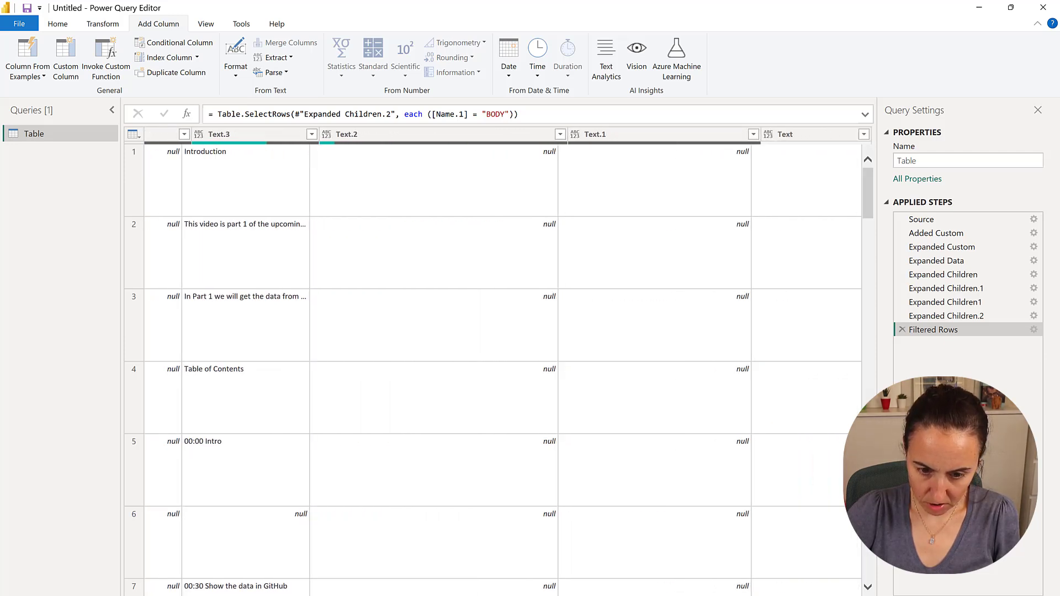
scroll(497, 359, "left", 4)
scroll(440, 197, "left", 1)
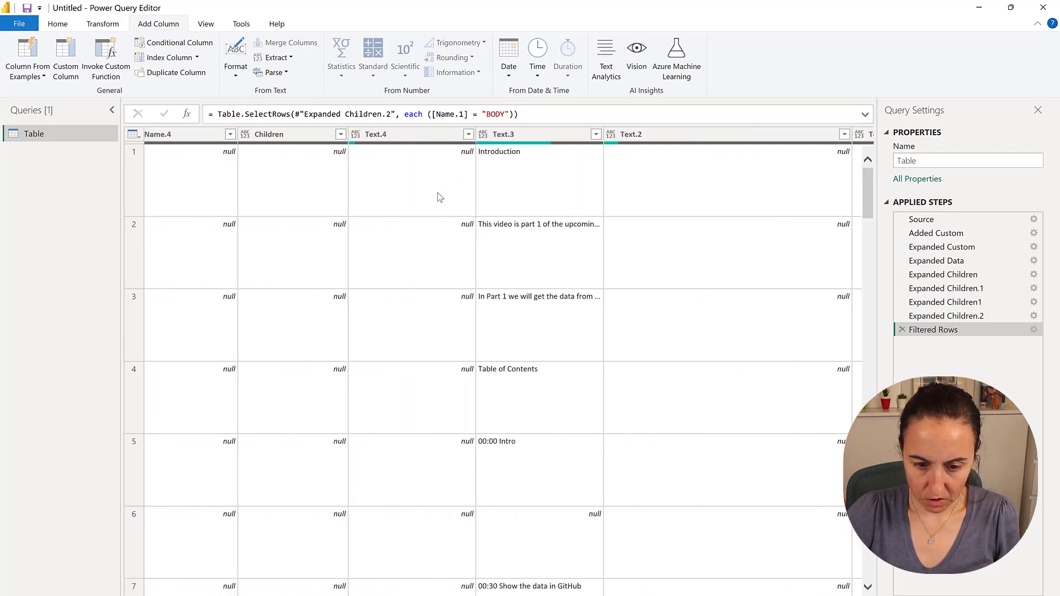
left_click(534, 135)
scroll(517, 329, "down", 4)
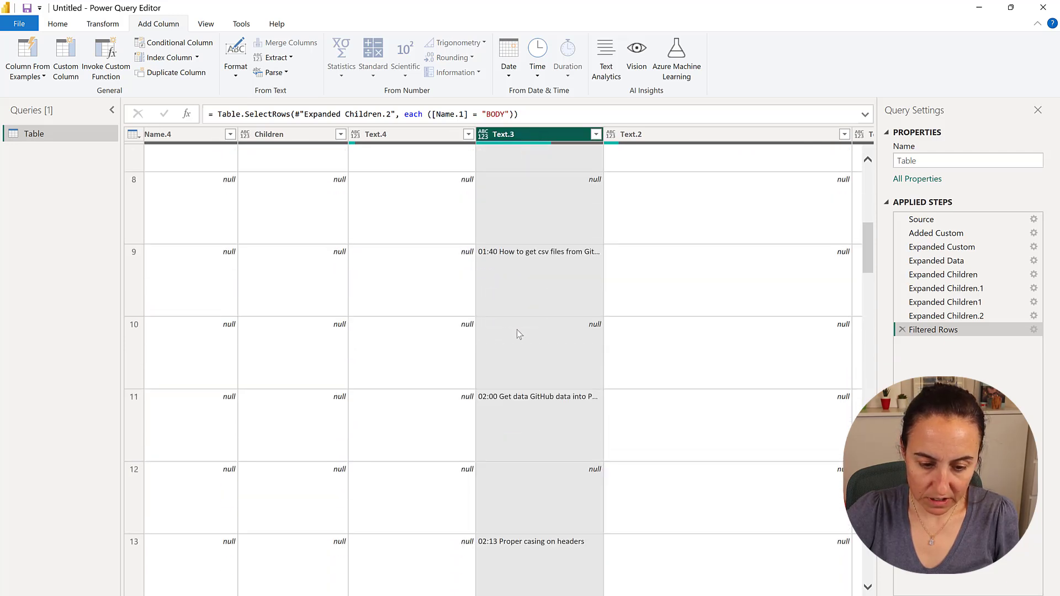
scroll(524, 335, "up", 4)
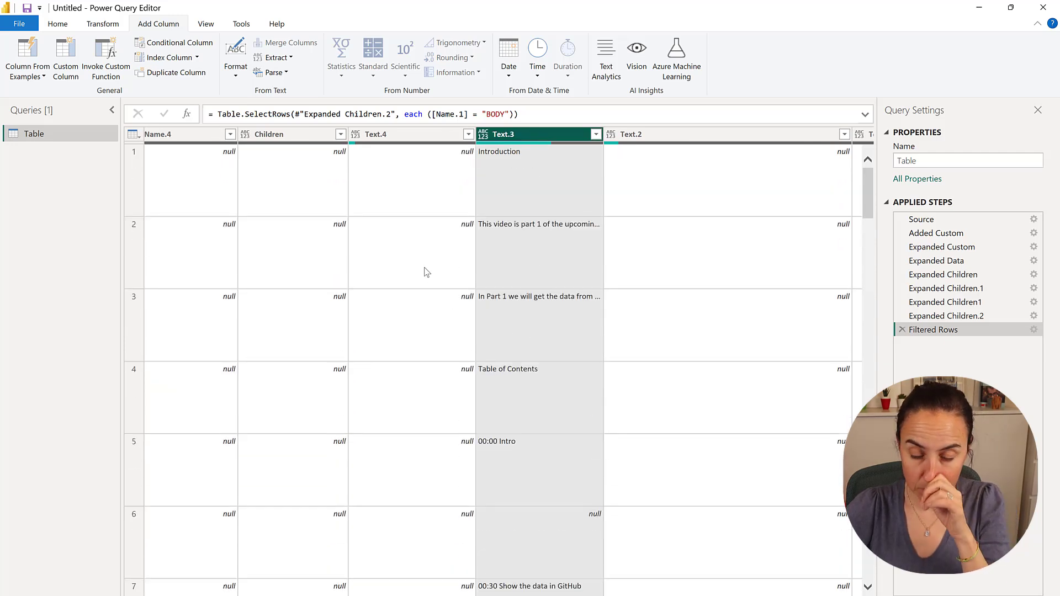
scroll(503, 361, "left", 10)
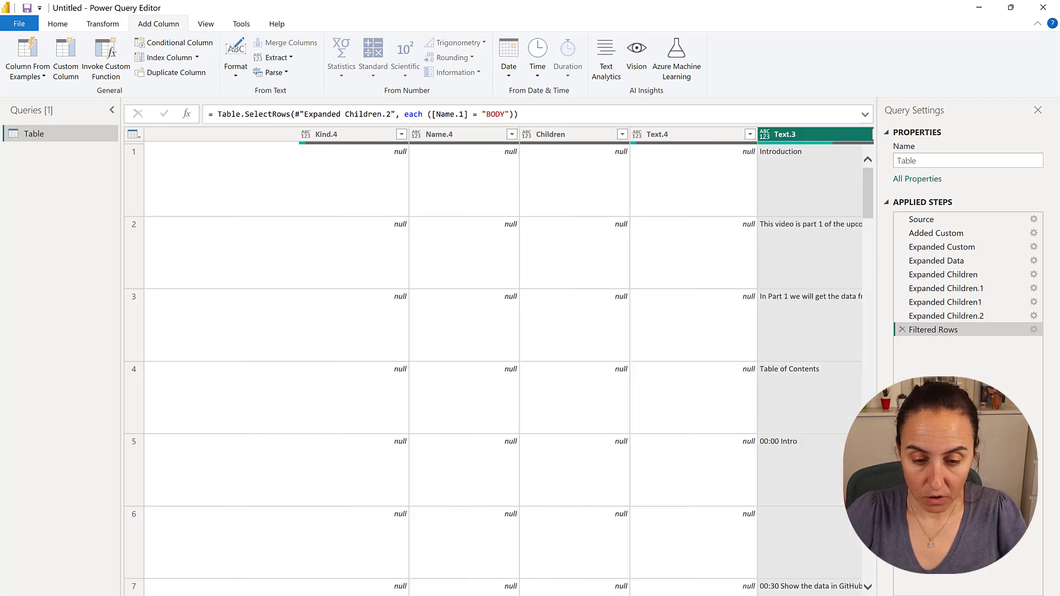
scroll(503, 360, "left", 3)
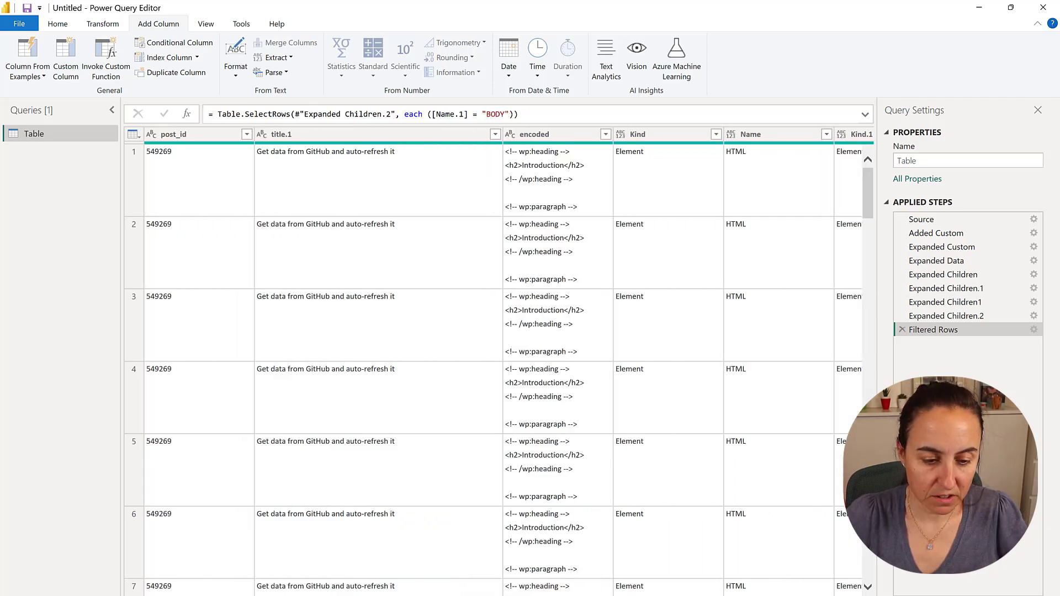
Step: Select post_id, title.1 and Text.3 and remove all other columns
left_click(370, 136)
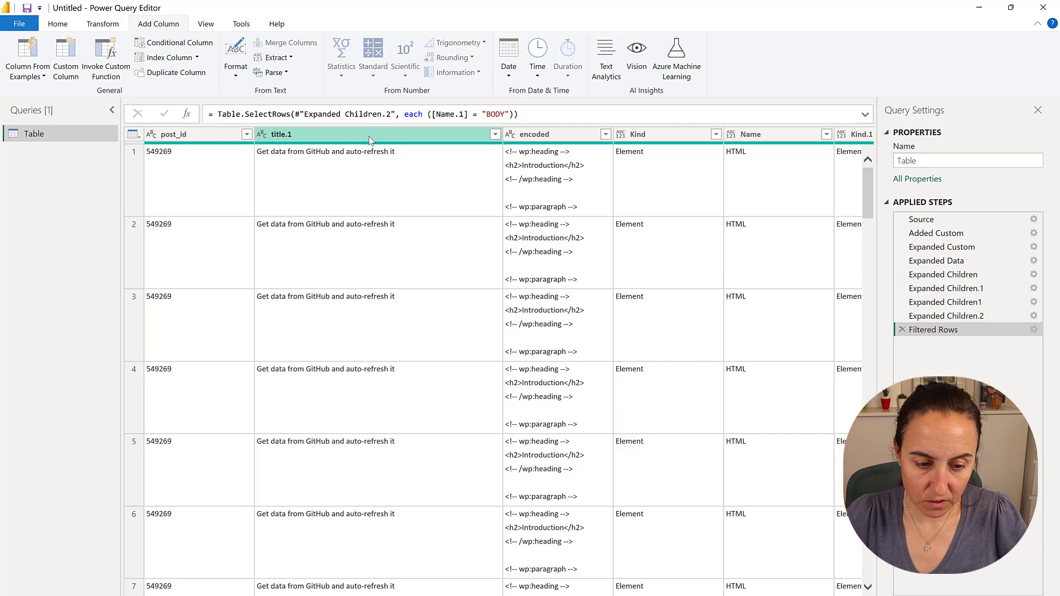
key("ctrl+shift+End")
left_click(221, 135)
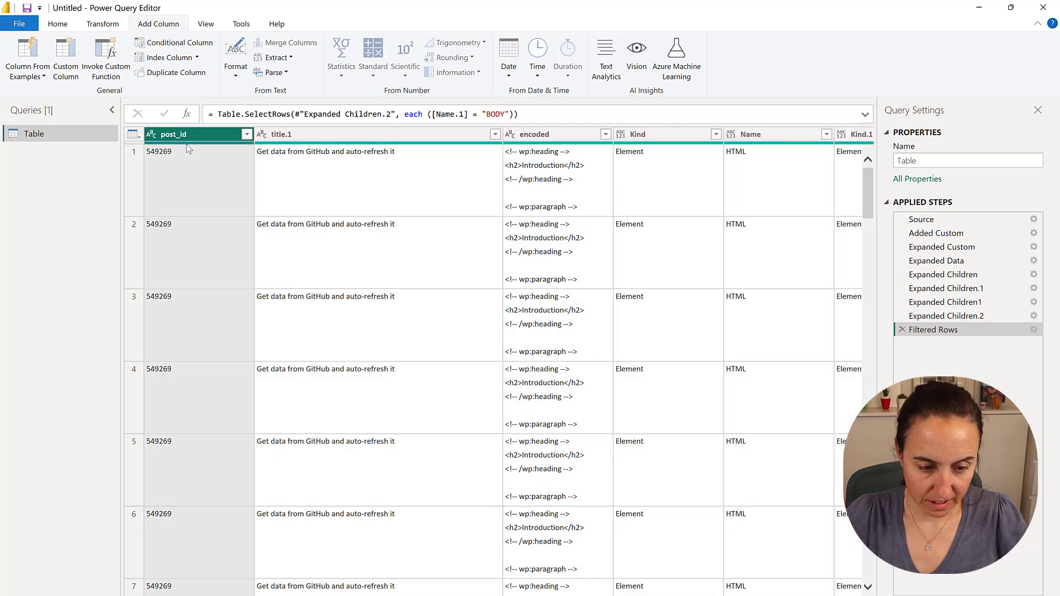
left_click(375, 135, "shift")
scroll(311, 152, "right", 10)
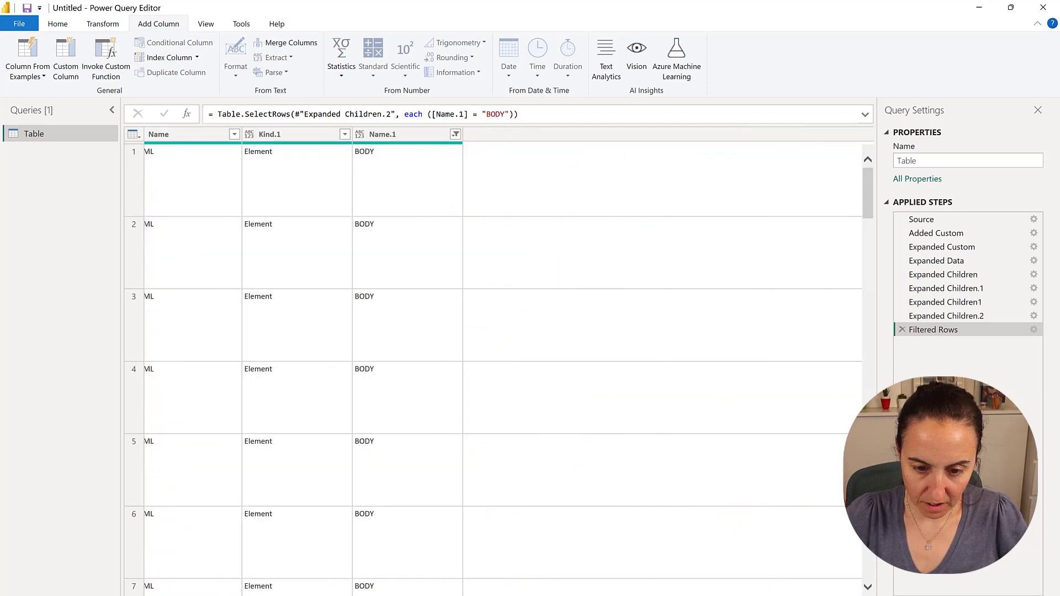
left_click(268, 135)
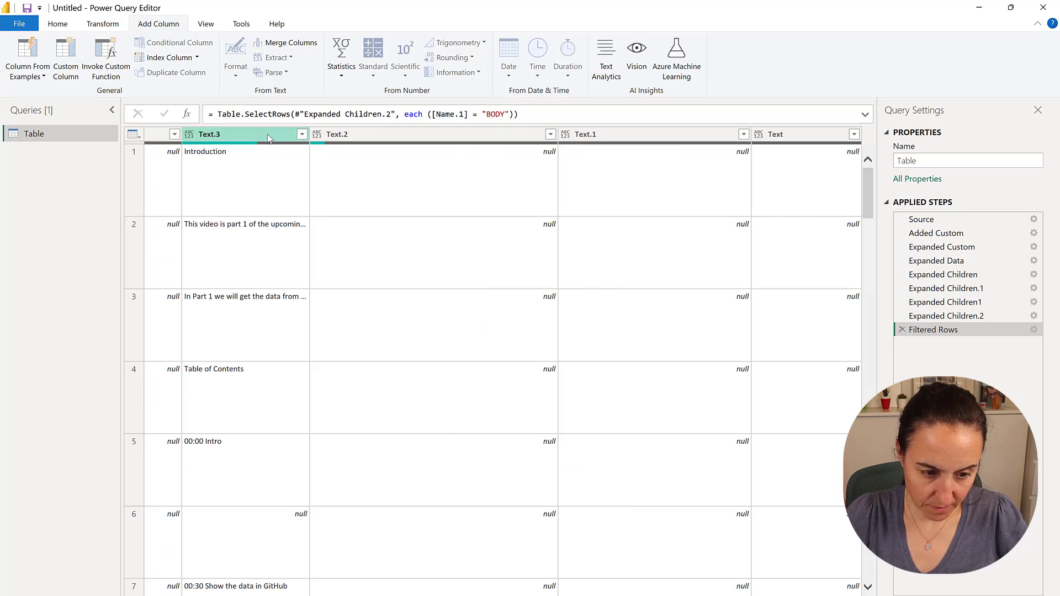
right_click(267, 135)
left_click(360, 168)
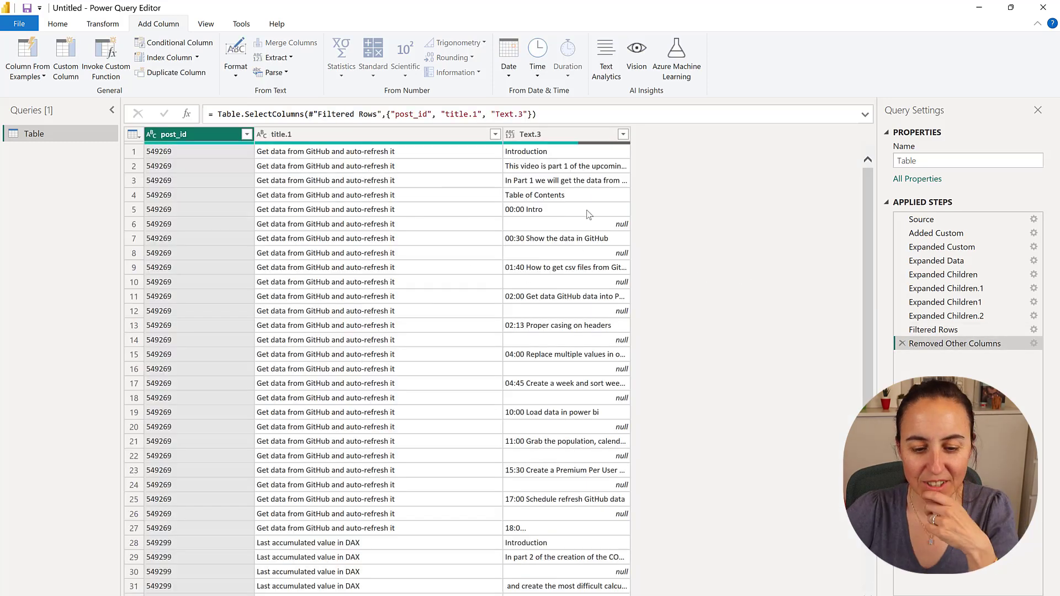
left_click(622, 134)
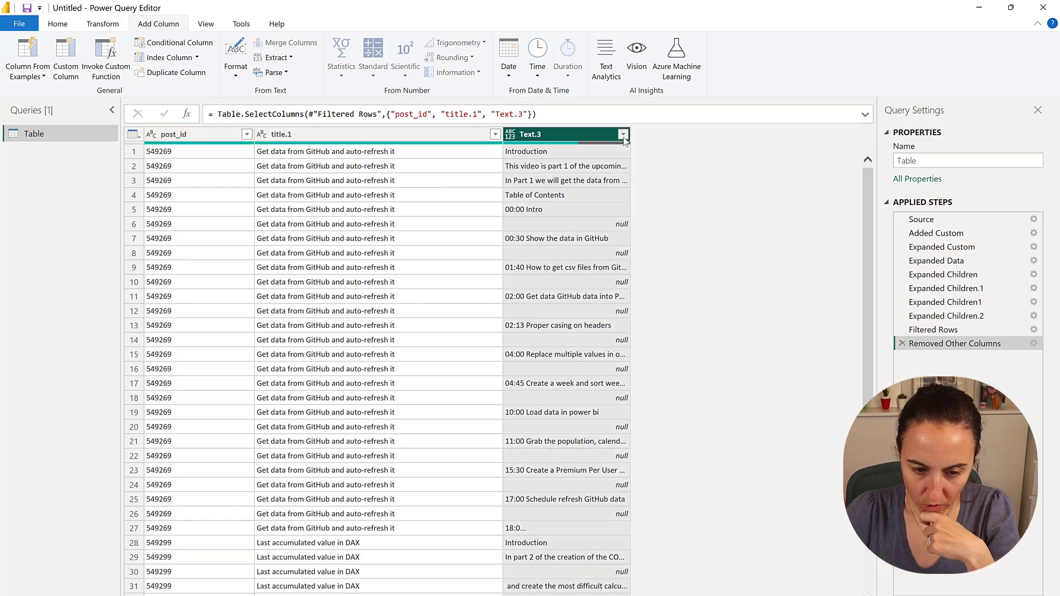
left_click(447, 292)
left_click(555, 527)
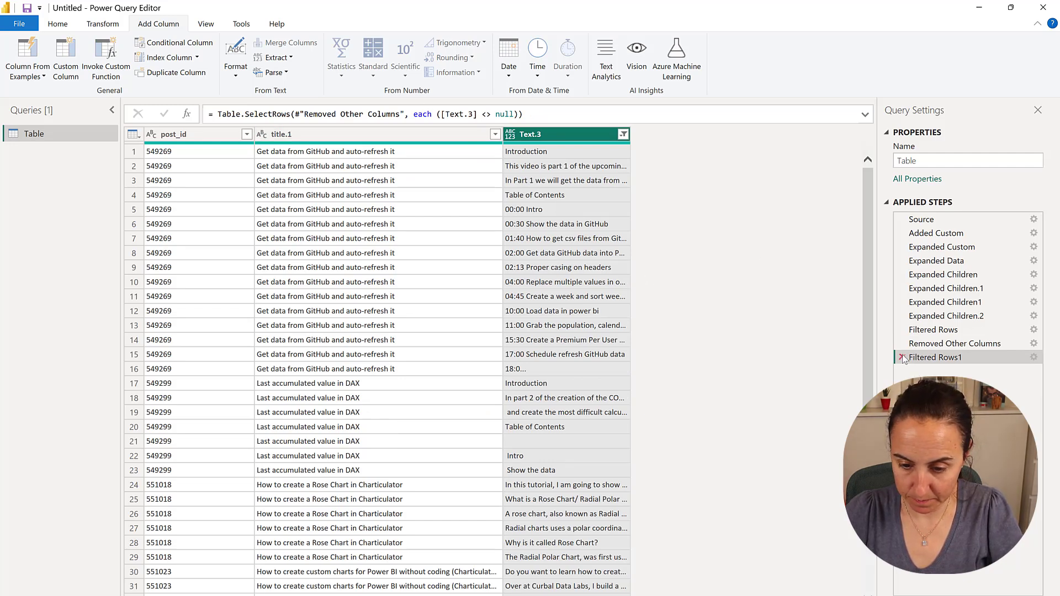
left_click(902, 357)
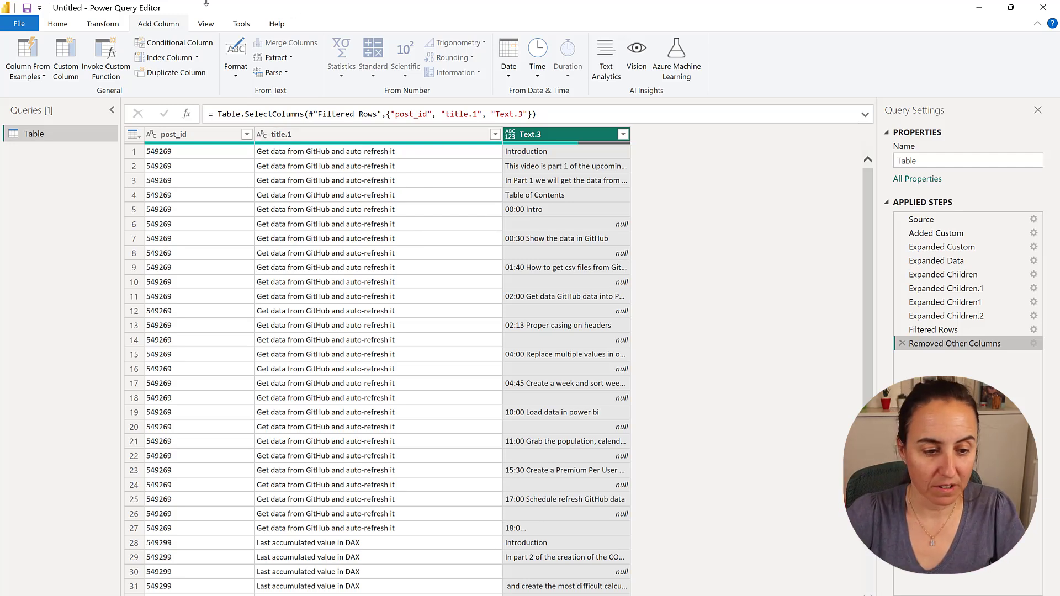
left_click(103, 24)
Step: Group rows by post_id and title.1 with a Count column, giving 10 post rows
left_click(22, 58)
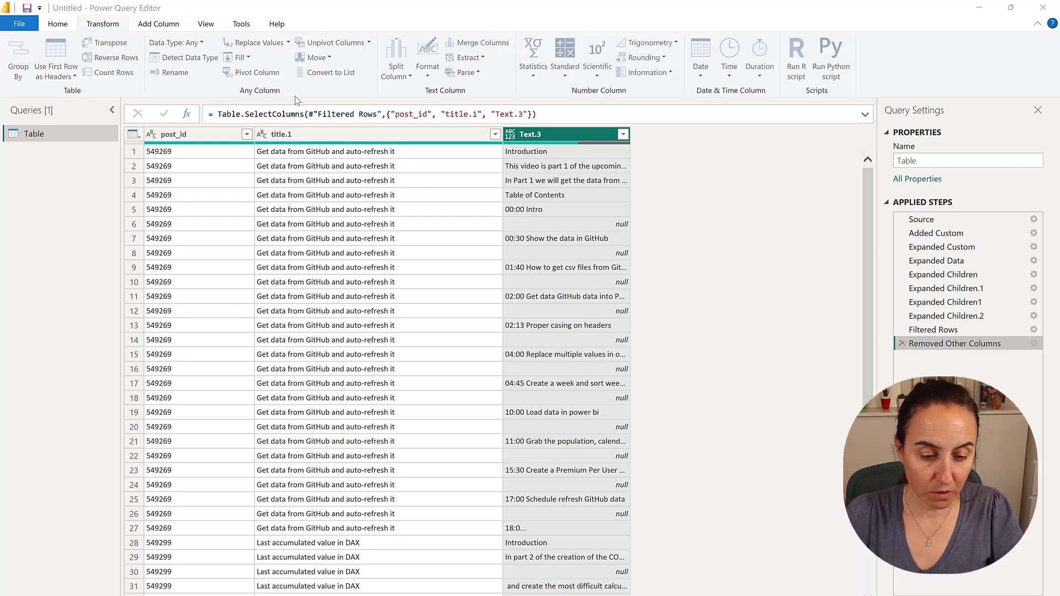
left_click(367, 275)
left_click(370, 310)
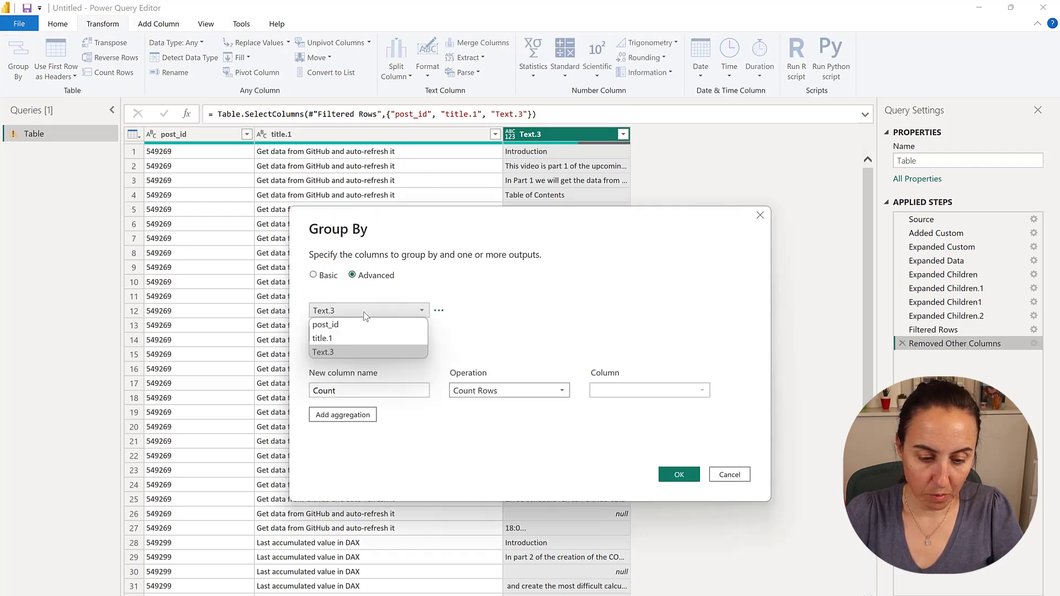
left_click(332, 321)
left_click(359, 334)
left_click(363, 332)
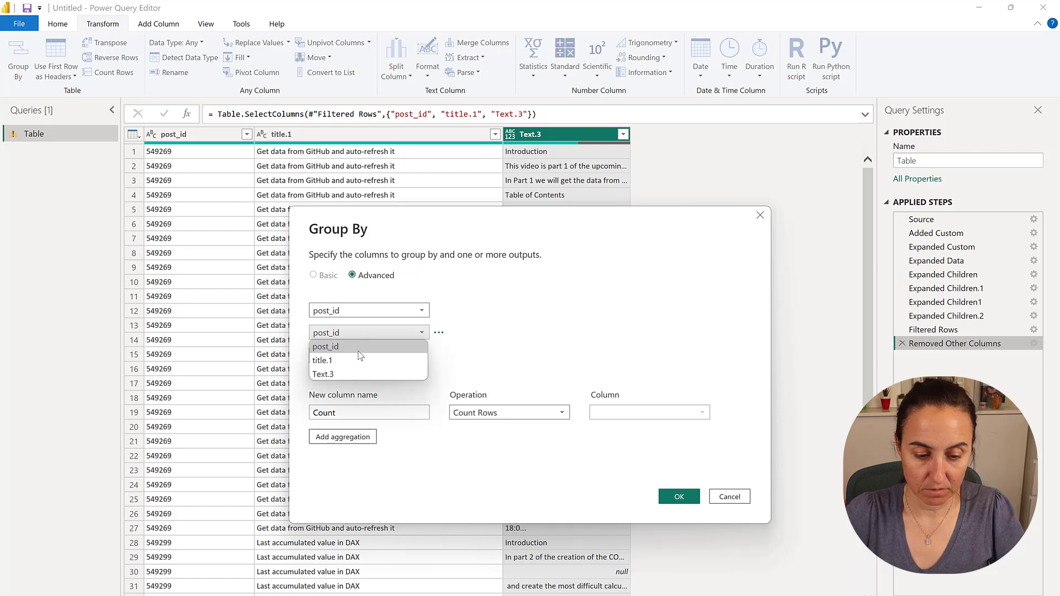
left_click(342, 356)
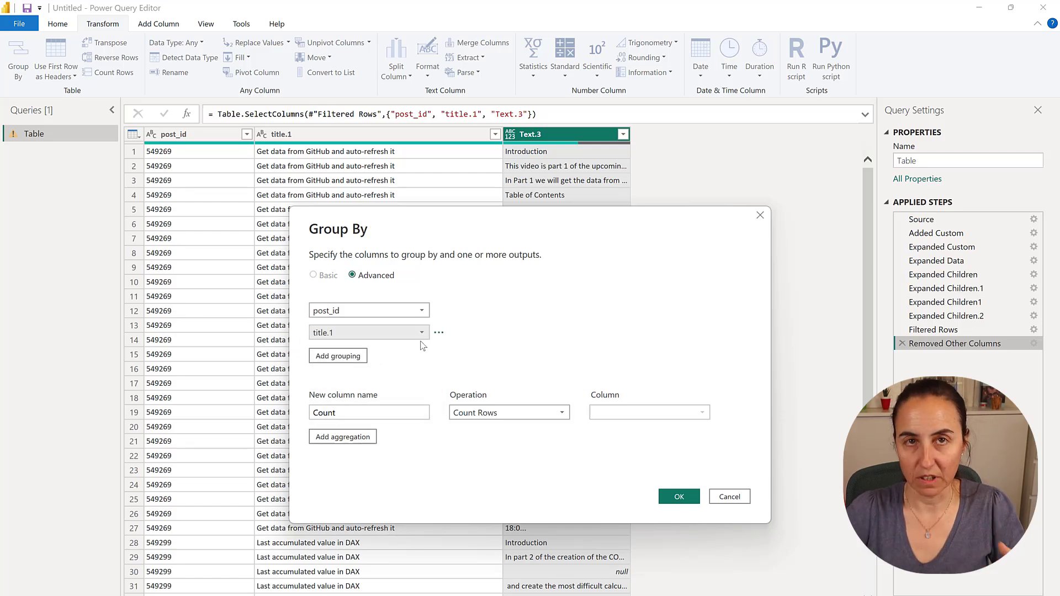
left_click(678, 496)
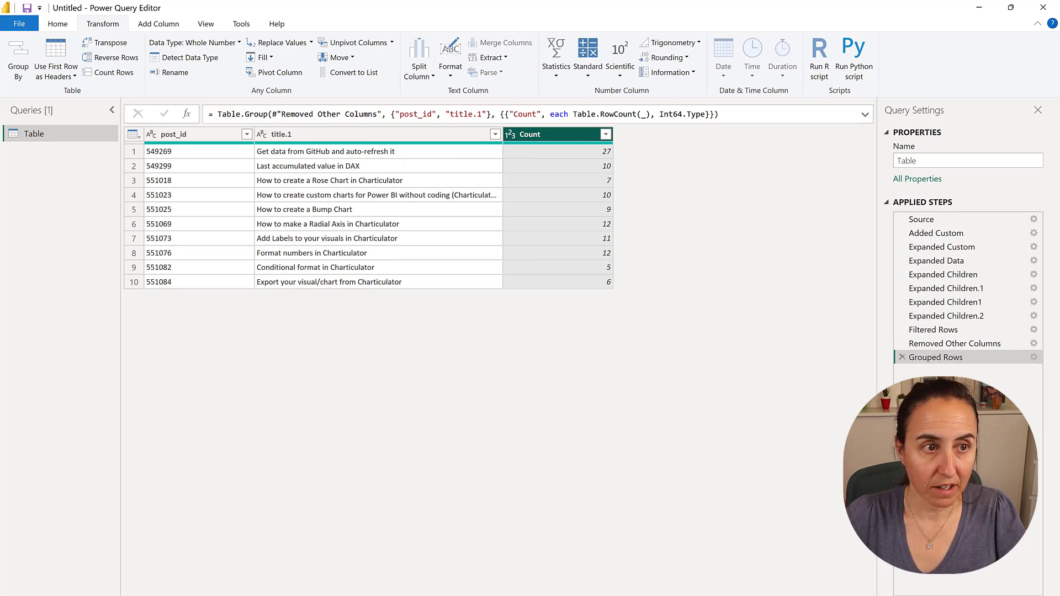
Step: Replace Table.RowCount(_) in the grouping formula with Table.Combine([Text.3], "#(lf)")
left_click_drag(576, 114, 647, 114)
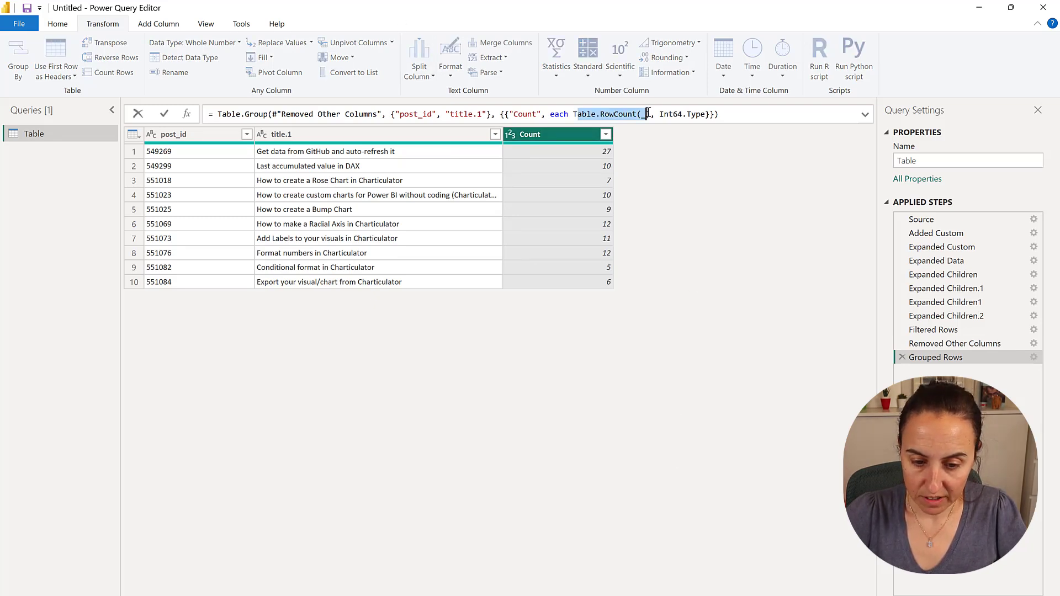
key("BackSpace")
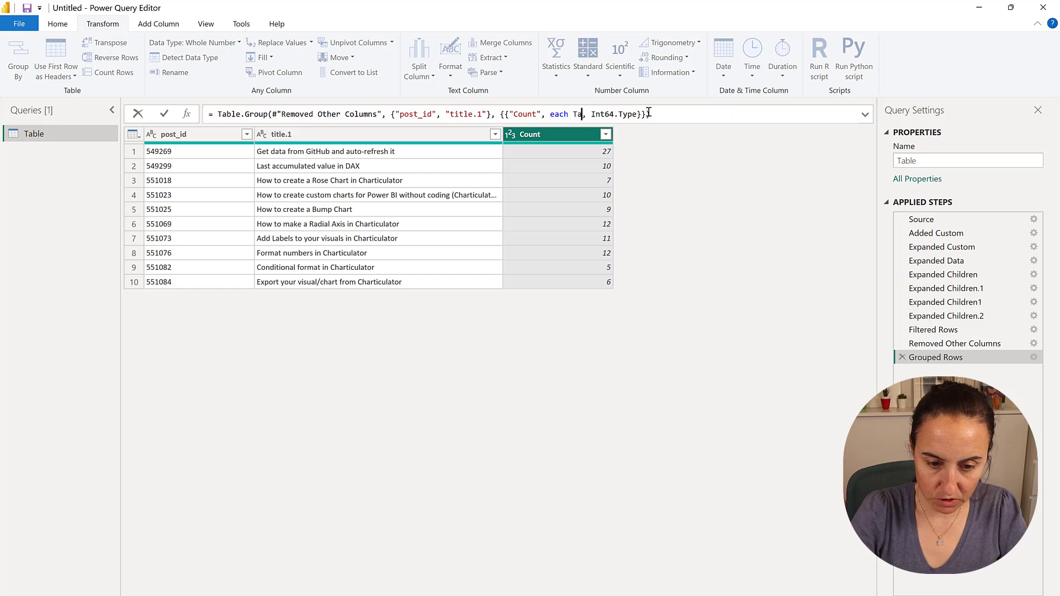
type("able.")
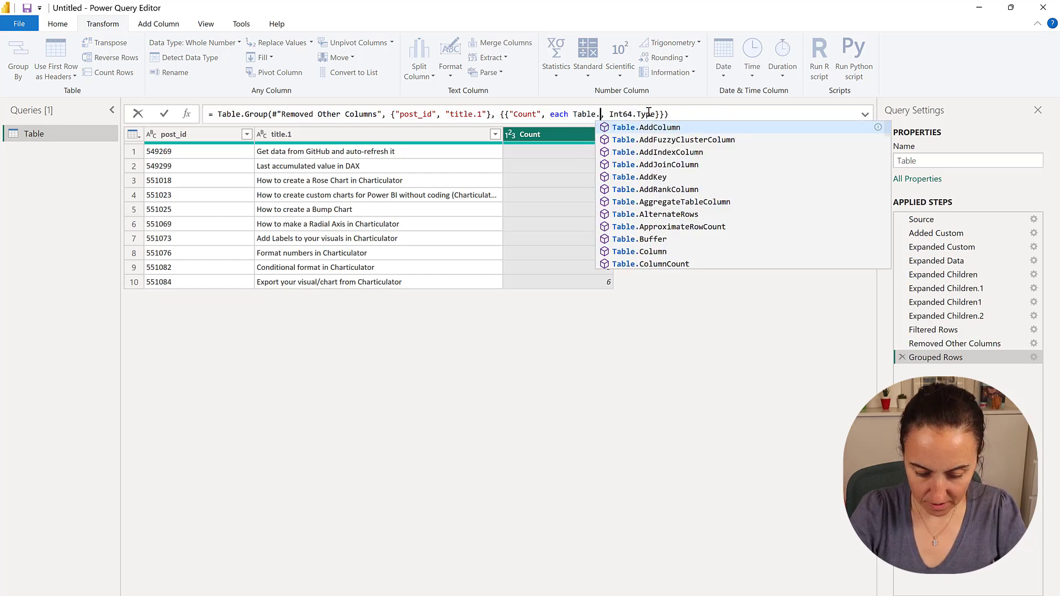
type("Combine")
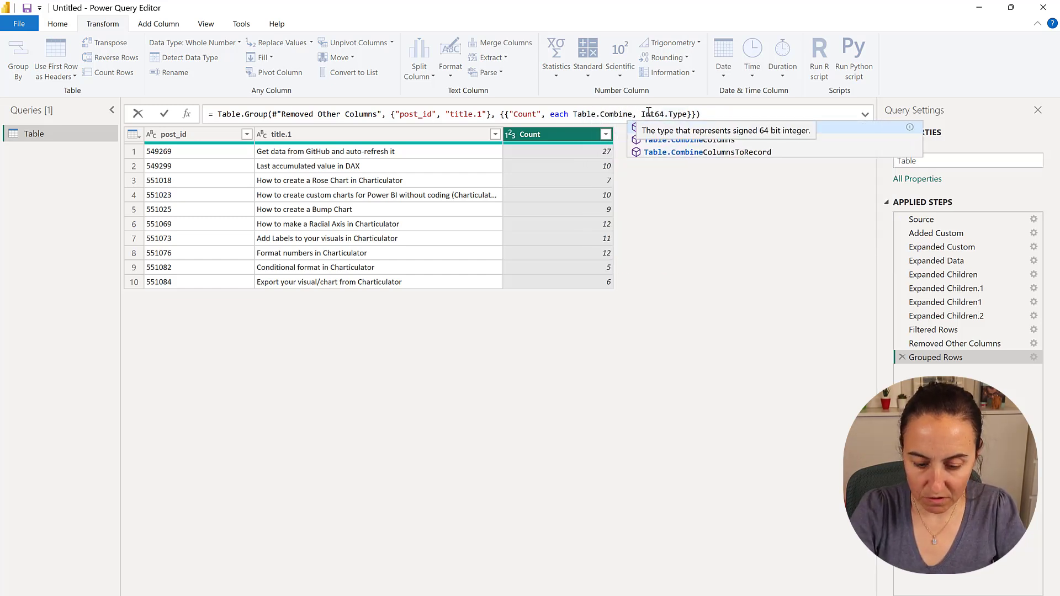
type("(")
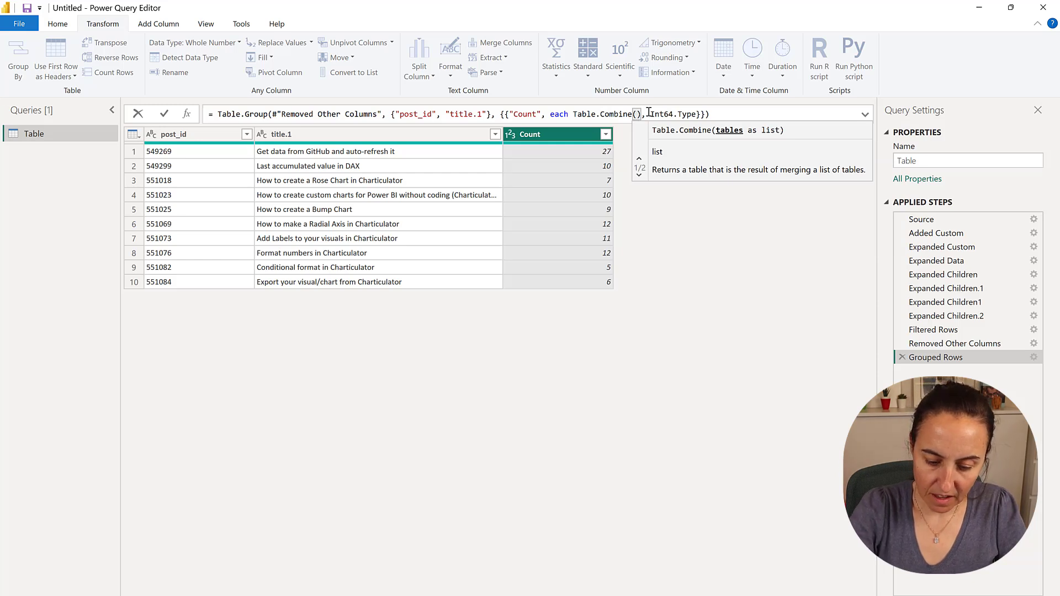
type("[")
type("Text.r")
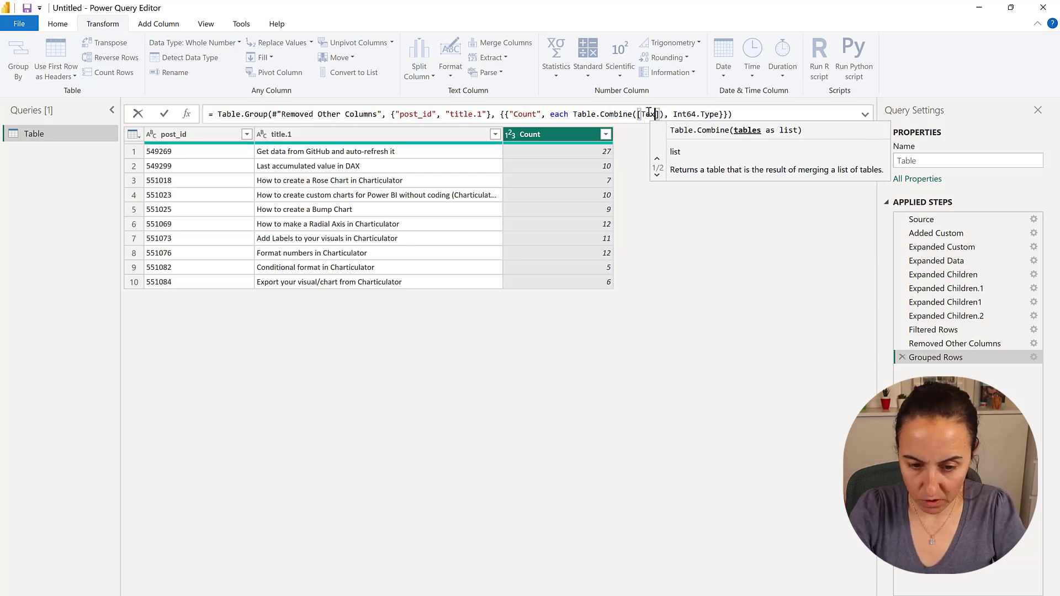
key("BackSpace")
type("3")
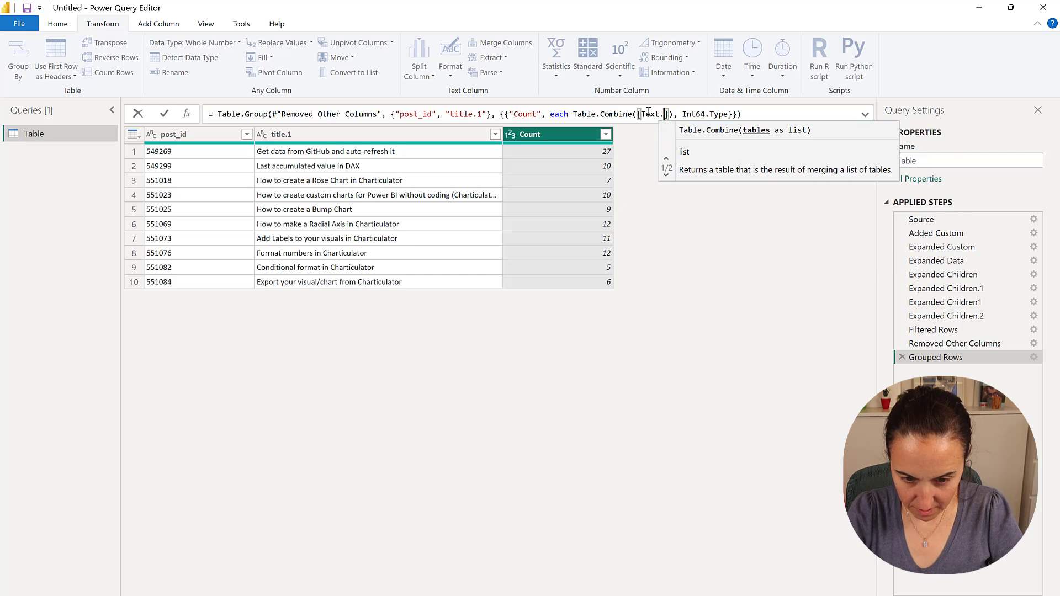
type("], ")
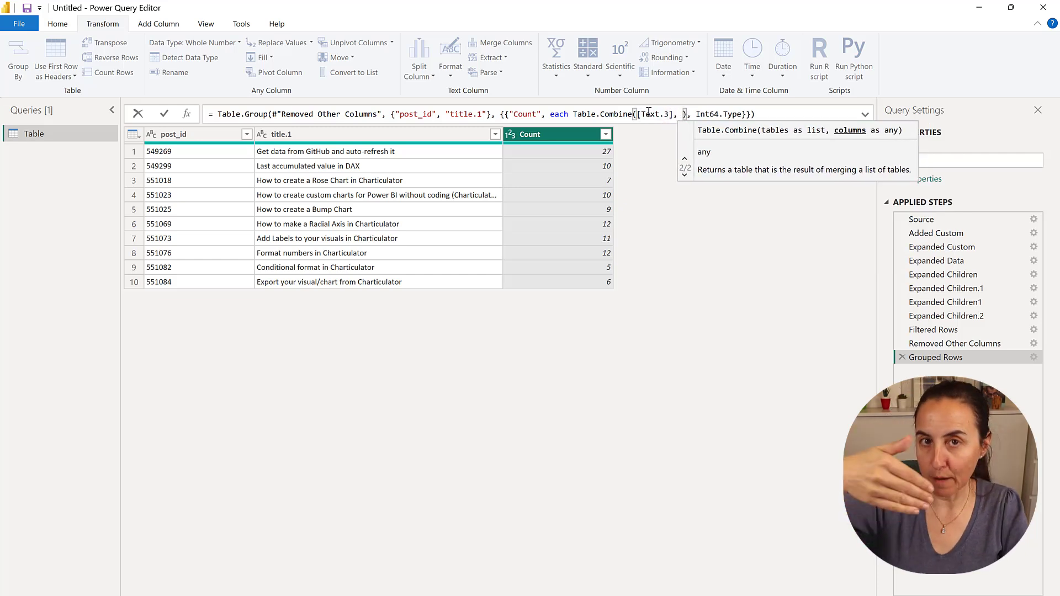
type("\"\"")
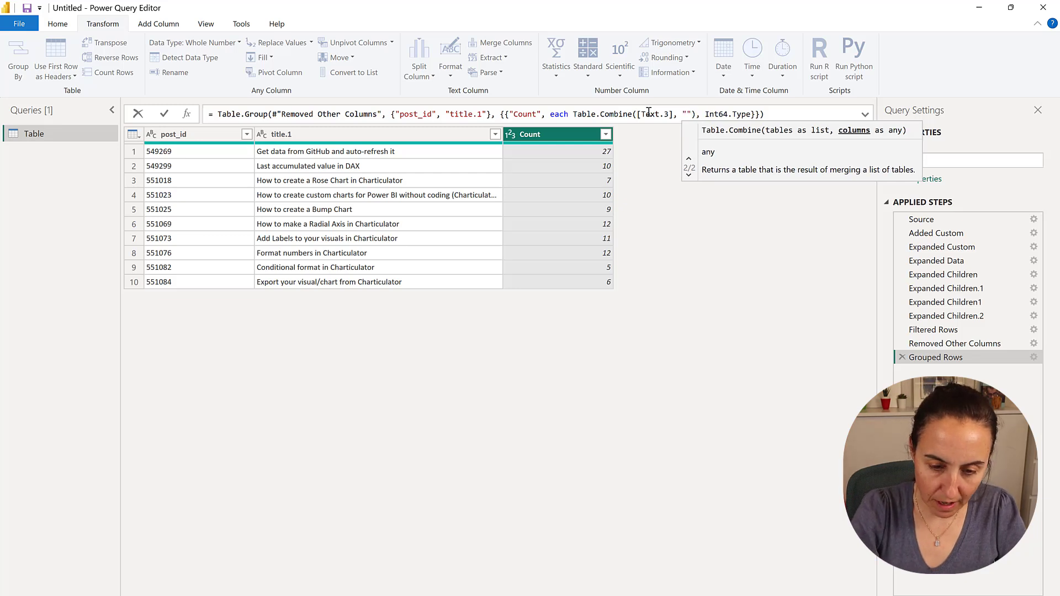
type("#")
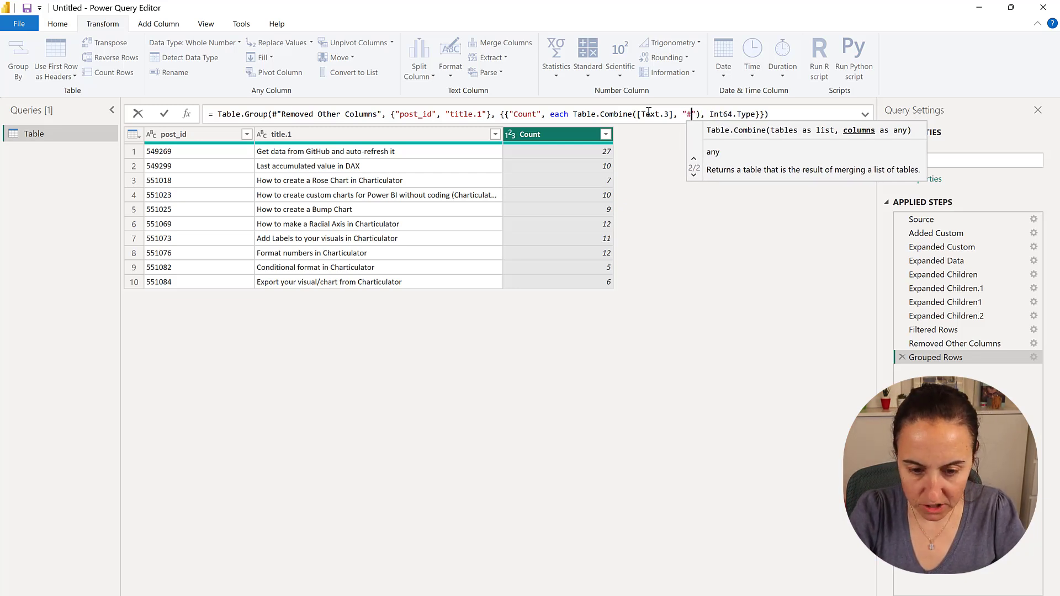
type("(lf)")
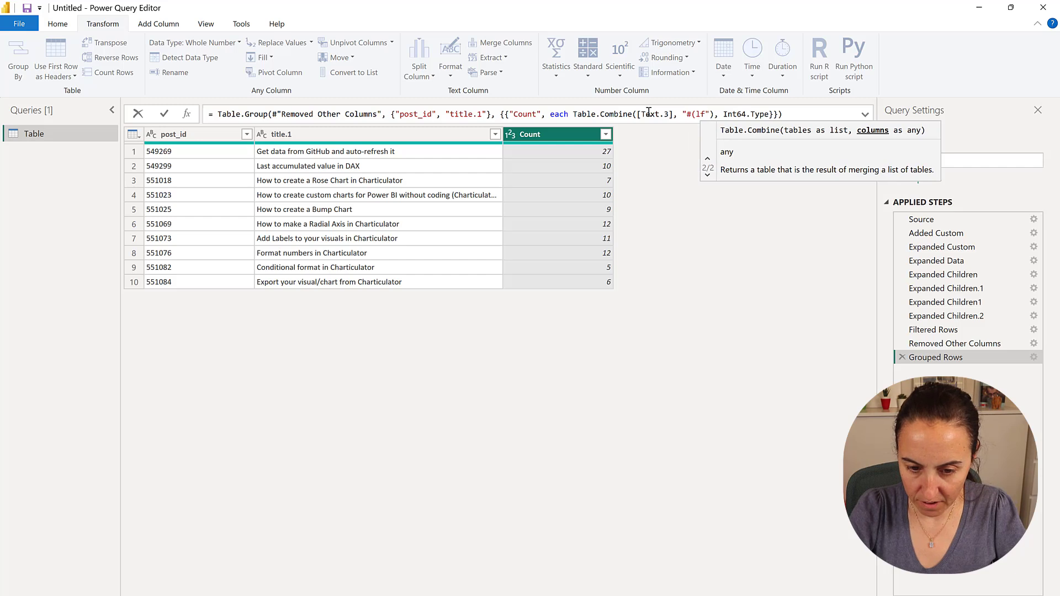
Step: Change the Count result type from Int64.Type to type text and commit the formula
left_click(747, 114)
double_click(747, 114)
type("type te")
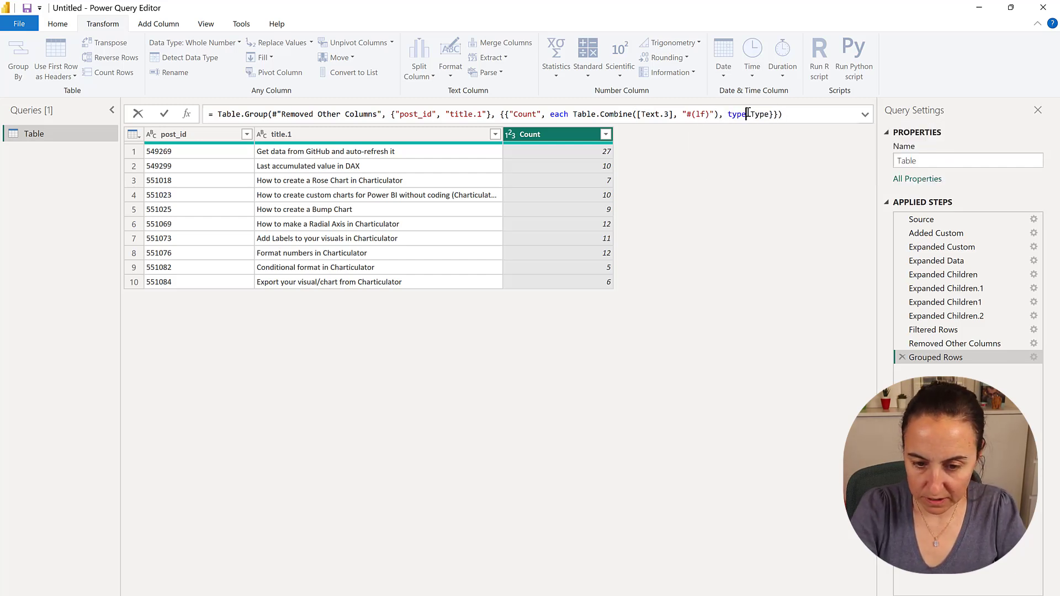
type("xt.")
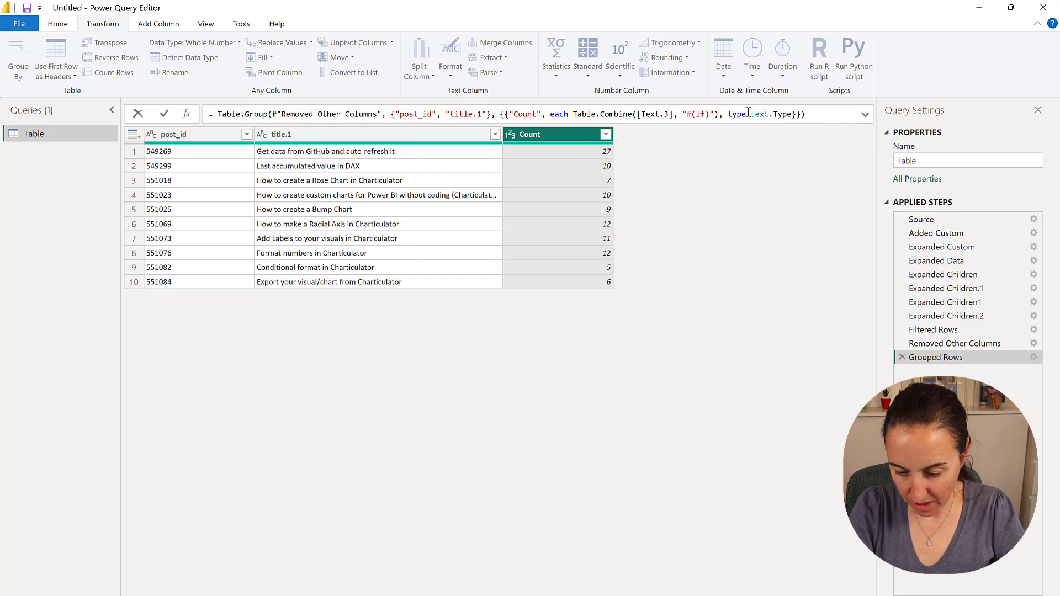
key("Delete")
key("Delete")
key("Delete")
key("Delete")
key("Delete")
left_click(785, 257)
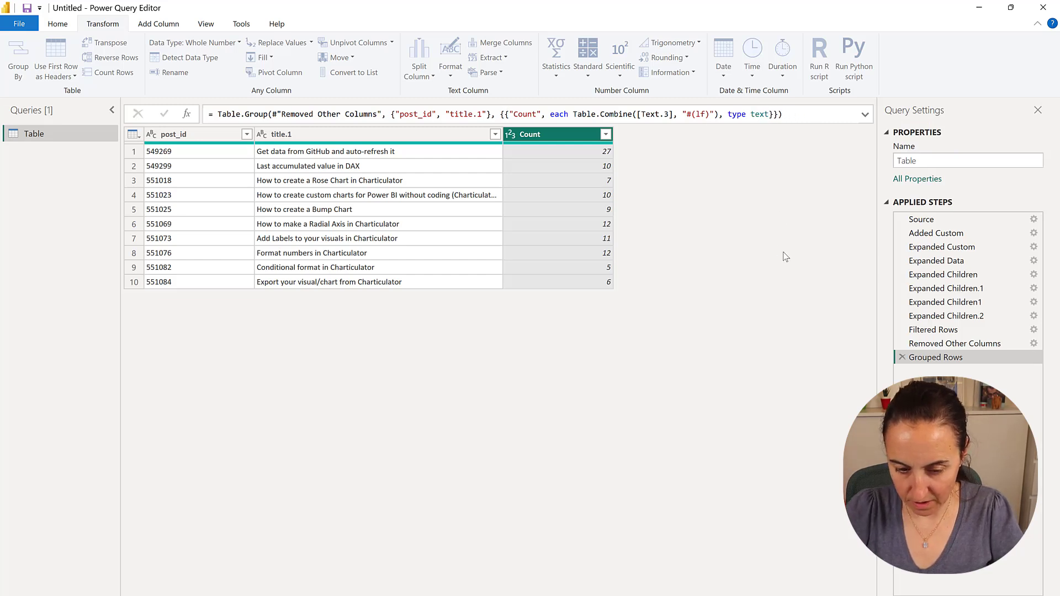
Step: Change Table.Combine to Text.Combine in the grouping formula and apply it
left_click(718, 118)
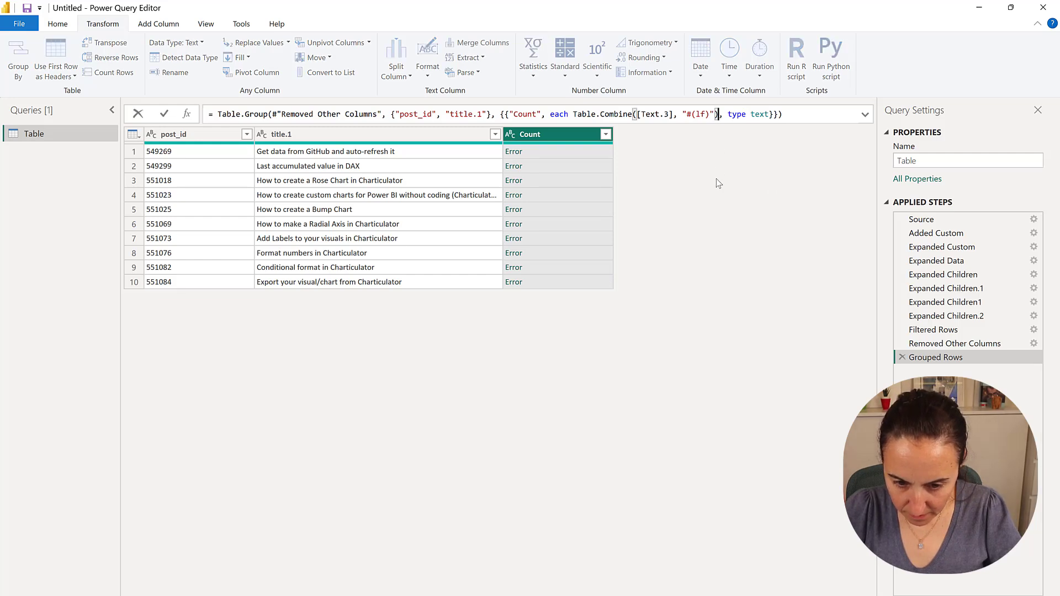
key("Return")
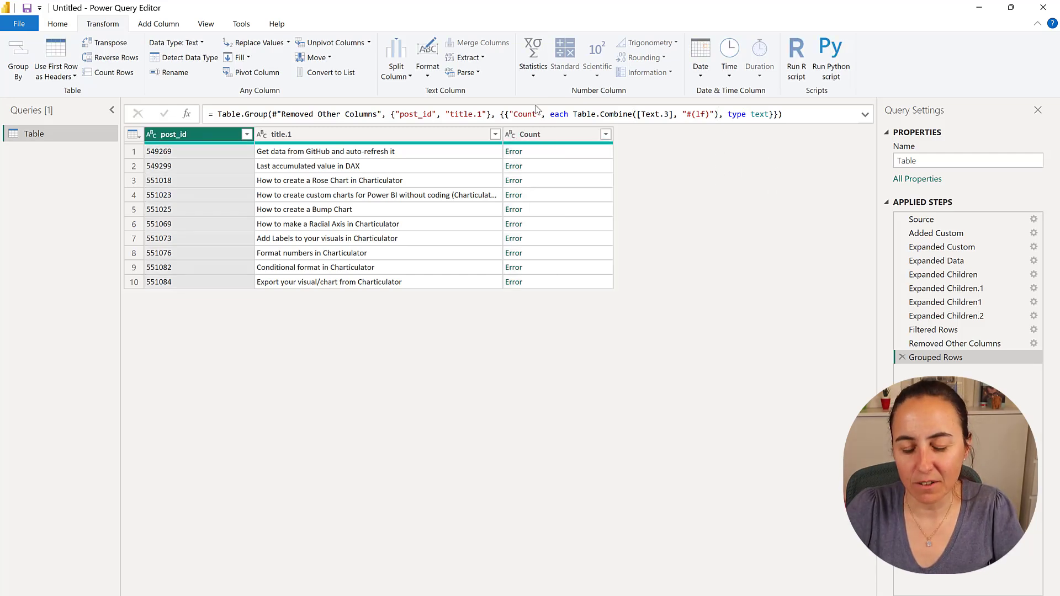
left_click(595, 114)
key("BackSpace")
key("BackSpace")
key("BackSpace")
key("BackSpace")
key("BackSpace")
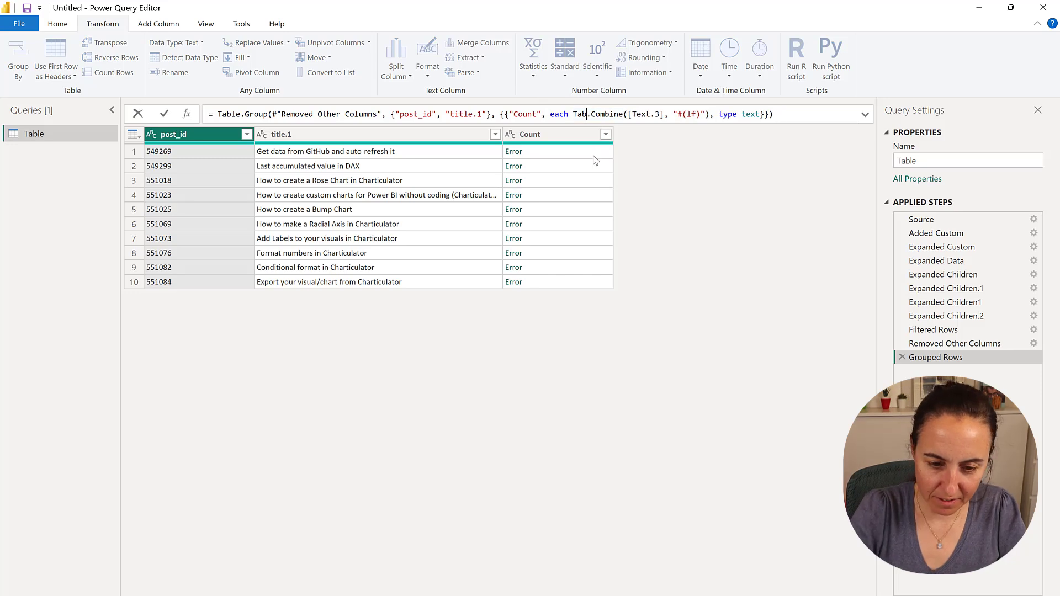
type("Text")
key("Return")
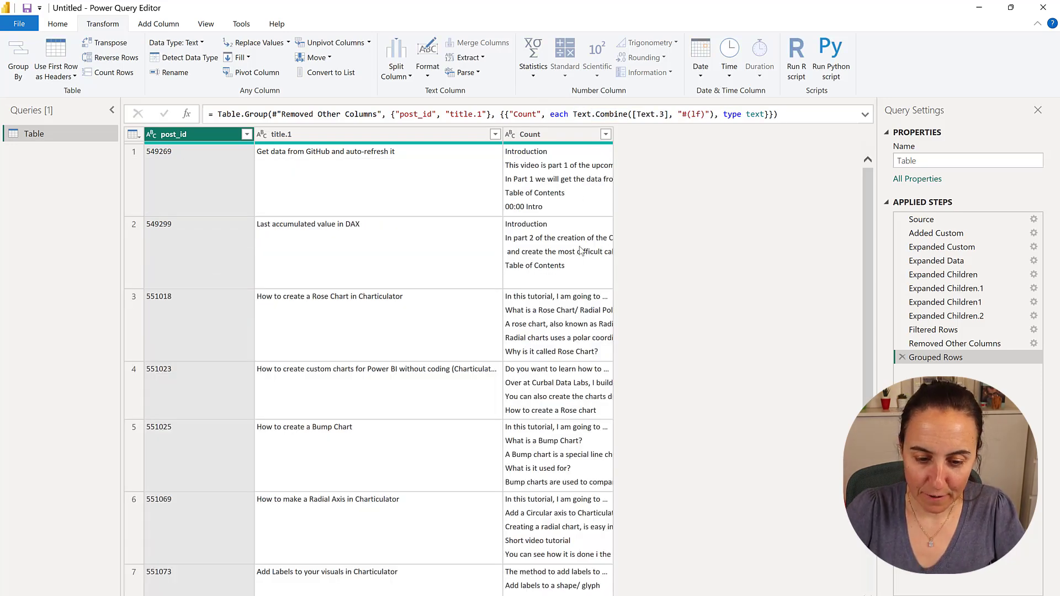
Step: Widen the Count column and enlarge the preview to show the first post's combined text
left_click_drag(614, 134, 668, 134)
left_click(585, 177)
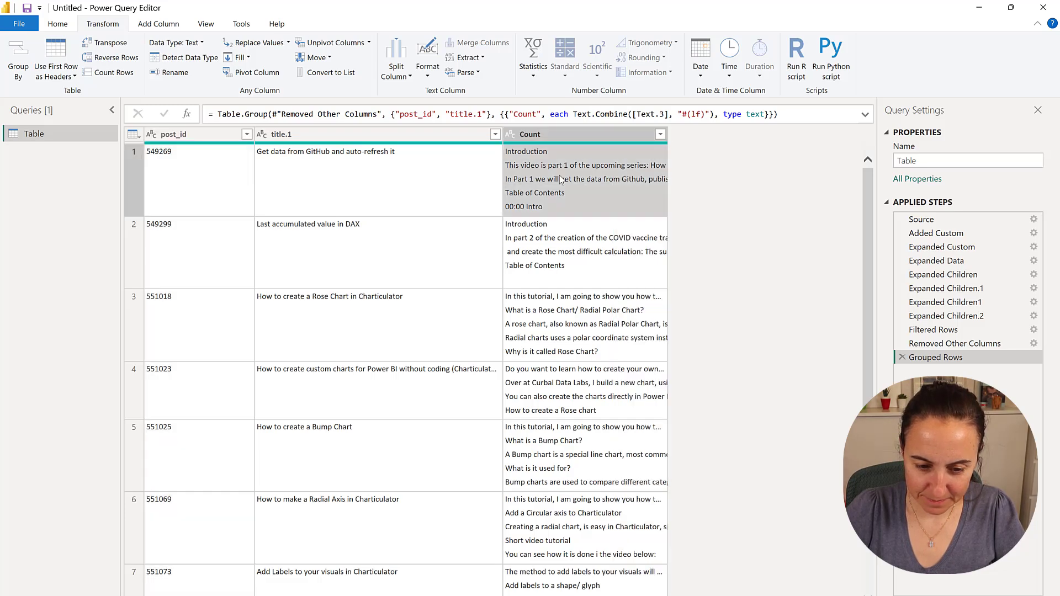
left_click_drag(436, 445, 440, 291)
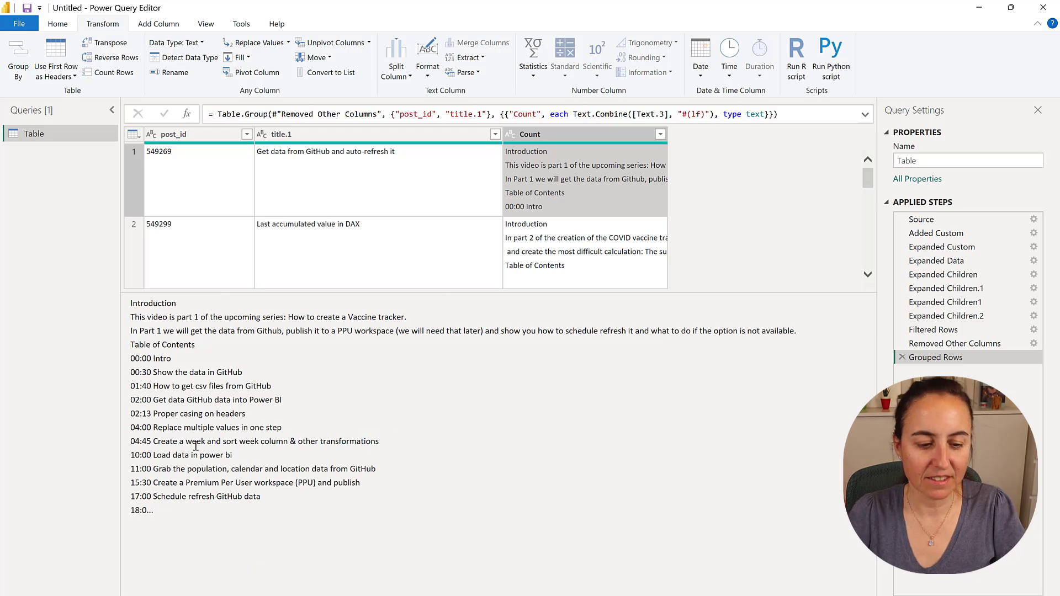